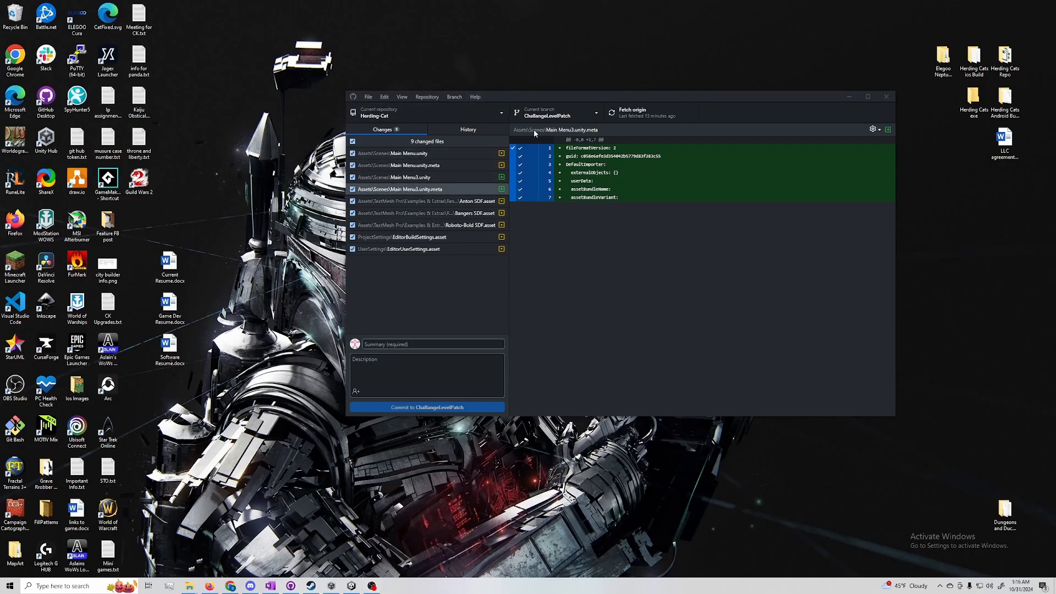
Step: Look through the list of available repositories, keeping Herding-Cat as the current one
click(470, 115)
scroll(439, 246, down, 2)
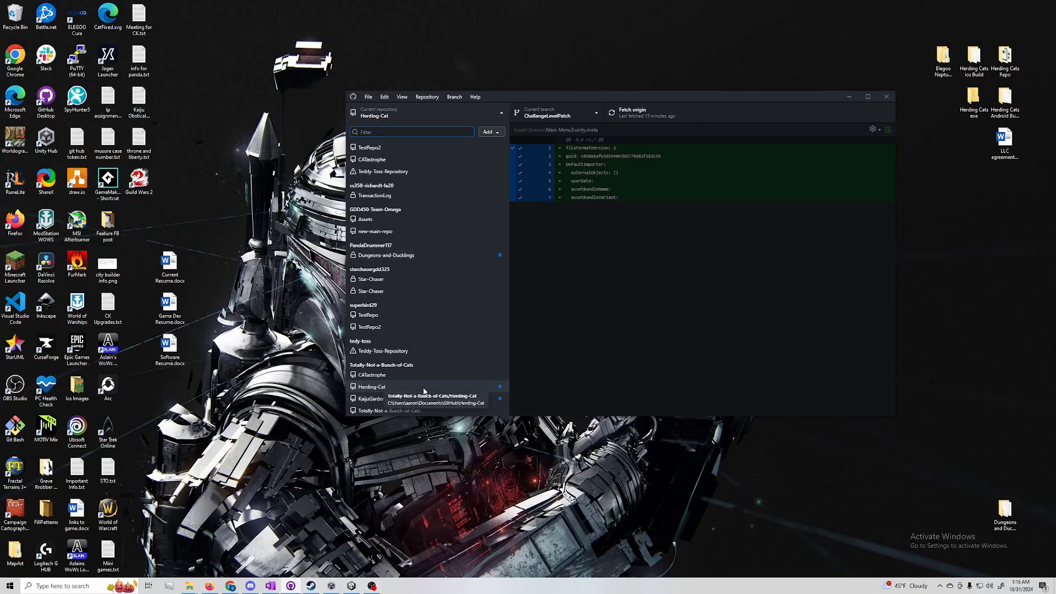
click(564, 299)
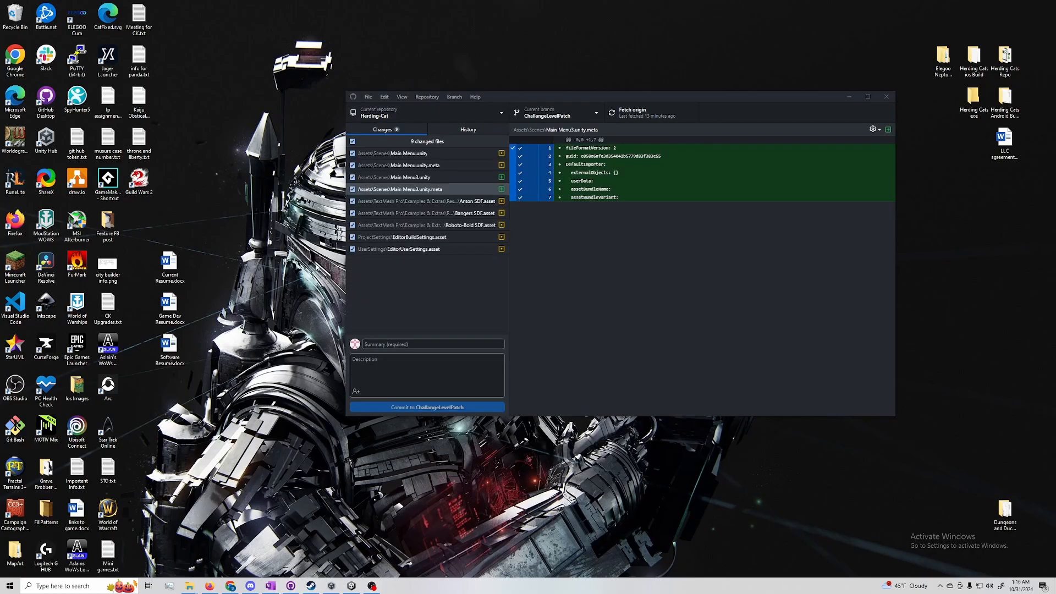
Step: Review the Herding-Cat repository's branches and its open pull requests
click(562, 122)
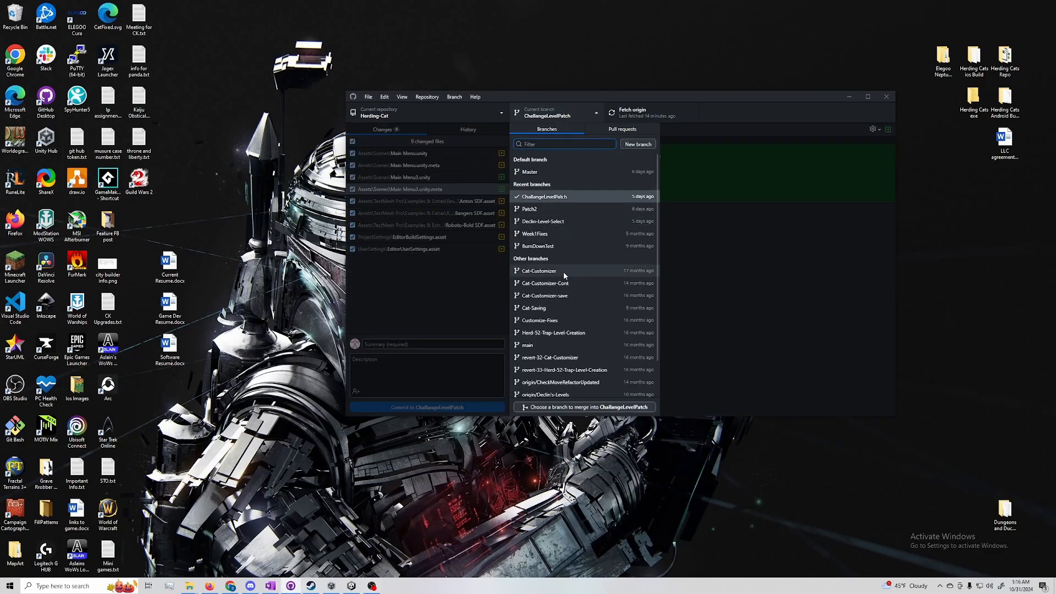
scroll(589, 287, down, 2)
scroll(589, 288, up, 2)
click(633, 131)
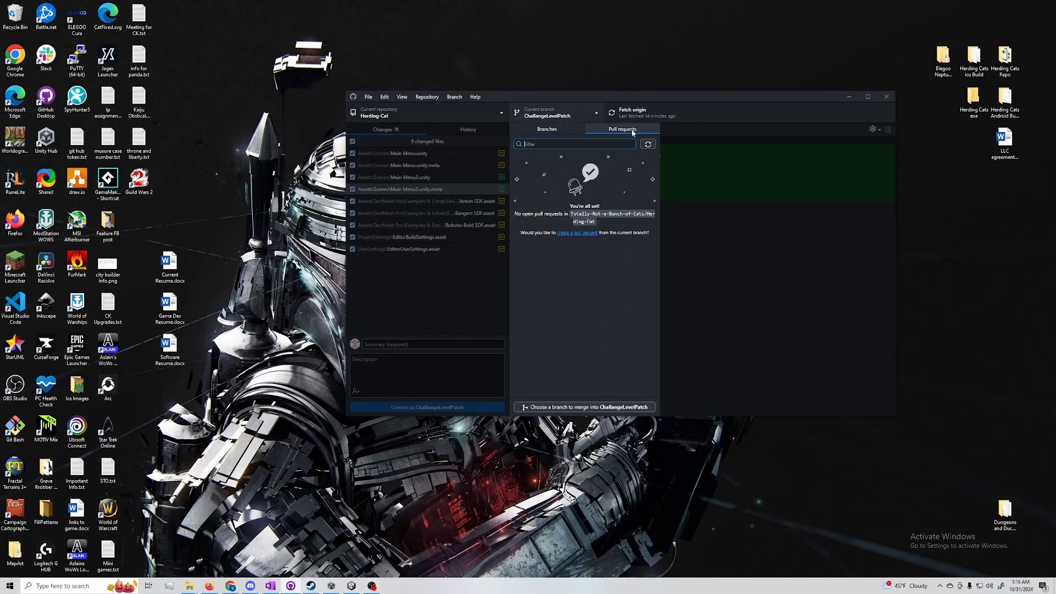
click(566, 132)
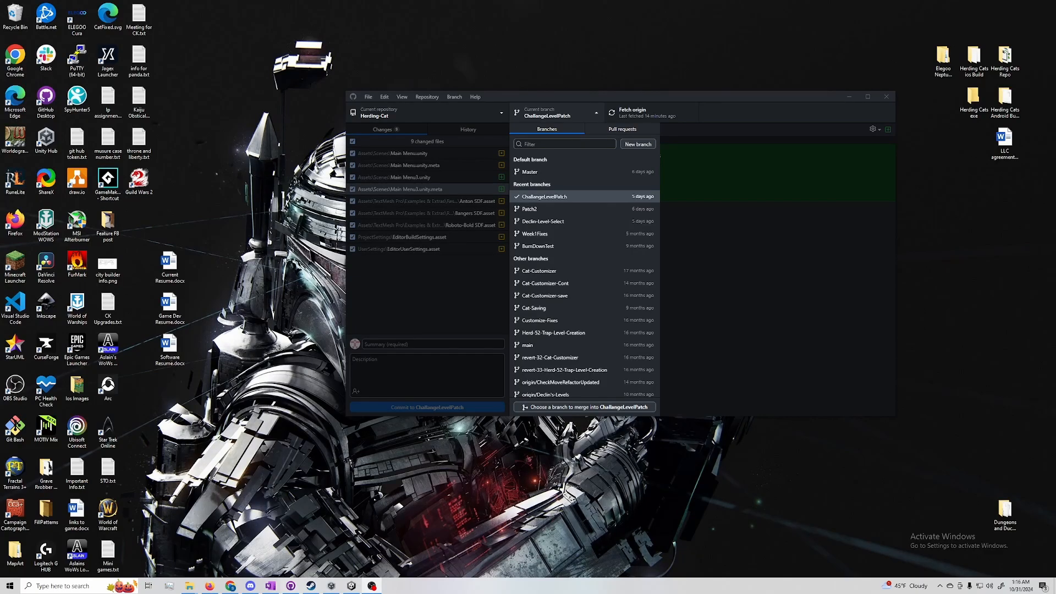
click(490, 285)
Step: Fetch the latest state of the Herding-Cat repository from origin
click(655, 114)
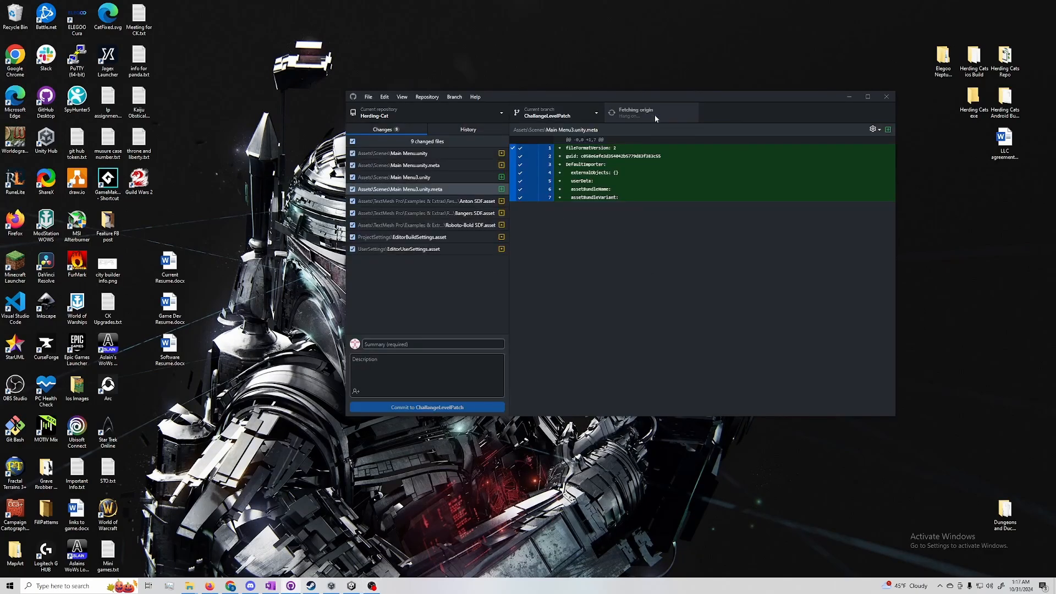
drag(672, 94, 645, 101)
click(449, 121)
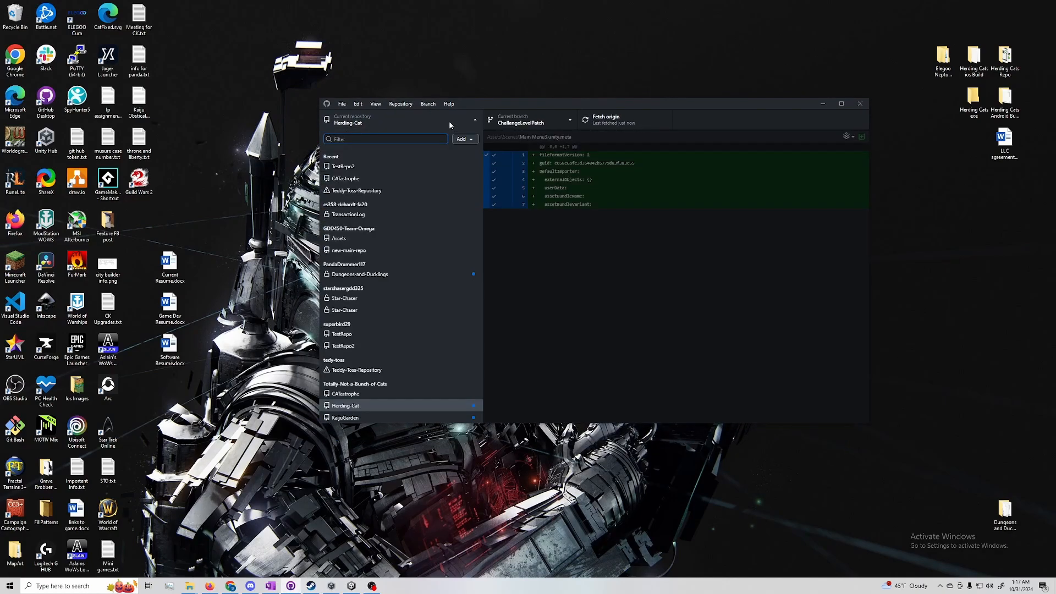
click(449, 121)
Step: Examine the diffs of Main Menu.unity, Main Menu3.unity, Bangers SDF.asset and Main Menu3.unity.meta
click(442, 160)
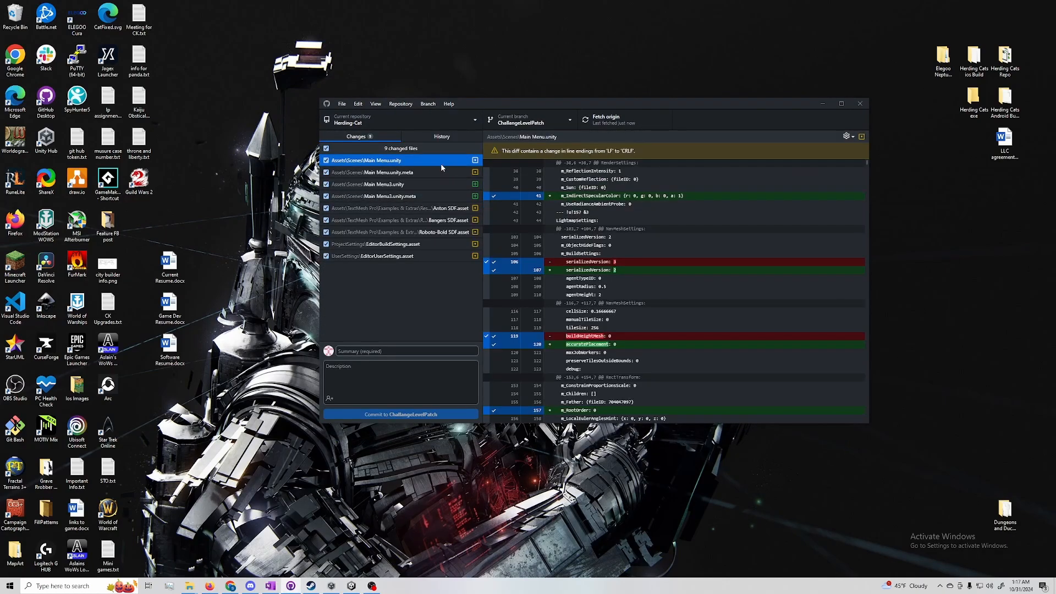
scroll(561, 220, down, 1)
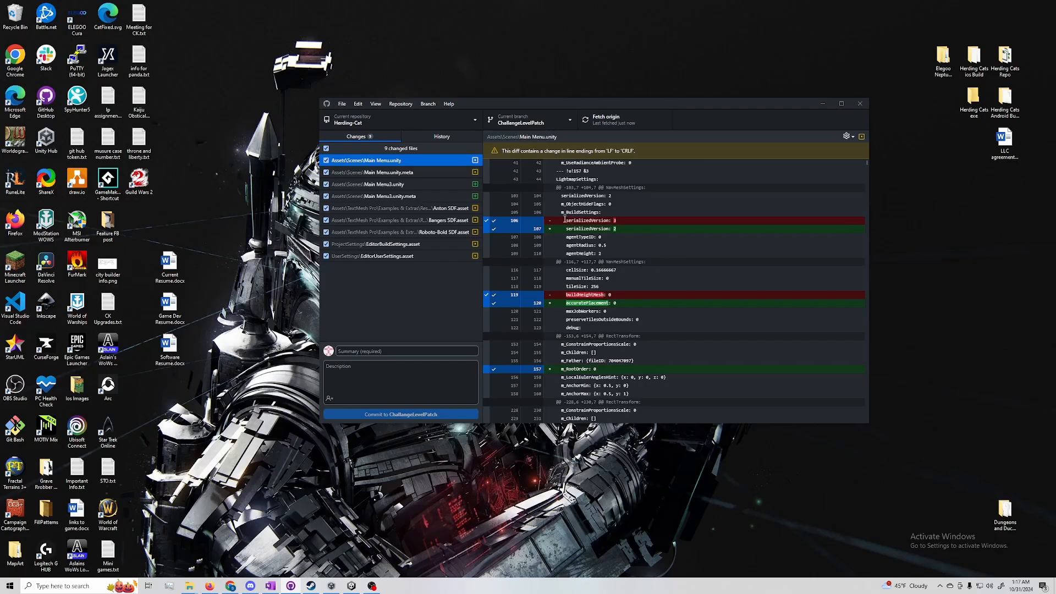
drag(565, 220, 624, 227)
click(385, 184)
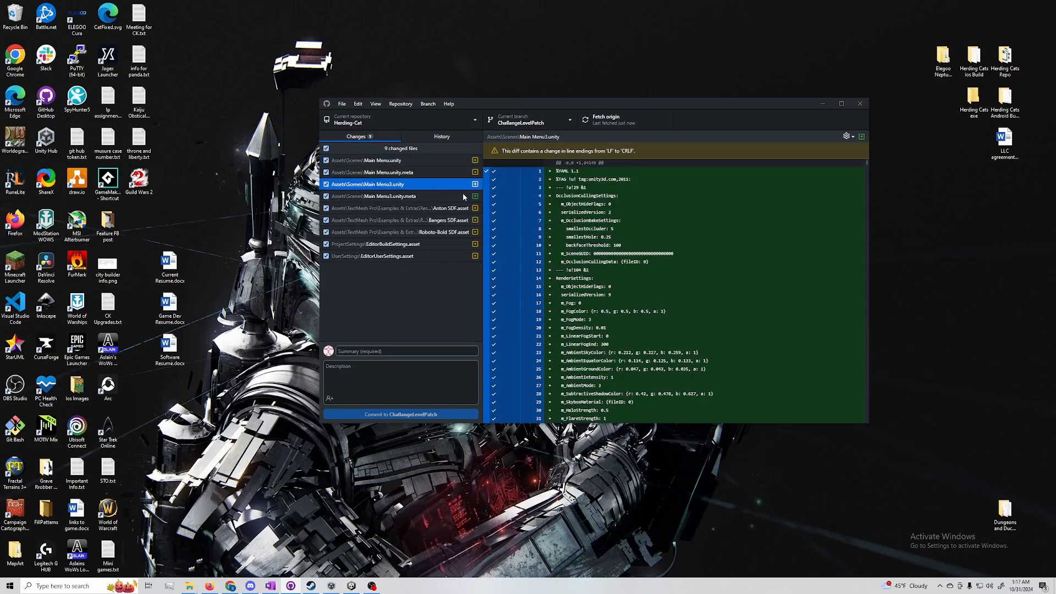
scroll(584, 234, up, 15)
click(433, 220)
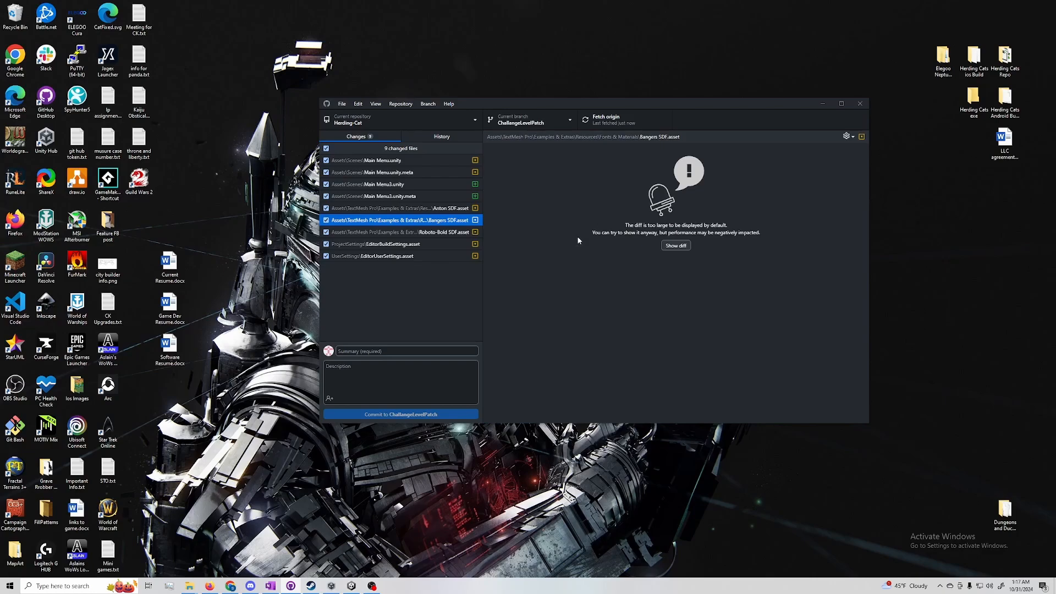
click(431, 194)
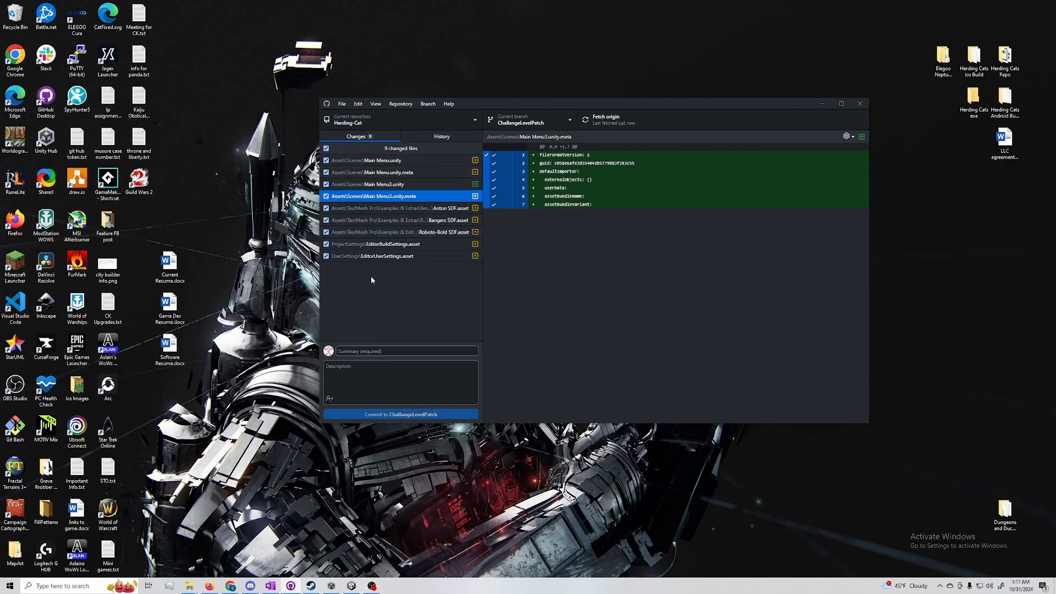
Step: Look through the commit history of the ChallangeLevelPatch branch and return to the uncommitted changes
click(440, 137)
scroll(404, 181, down, 1)
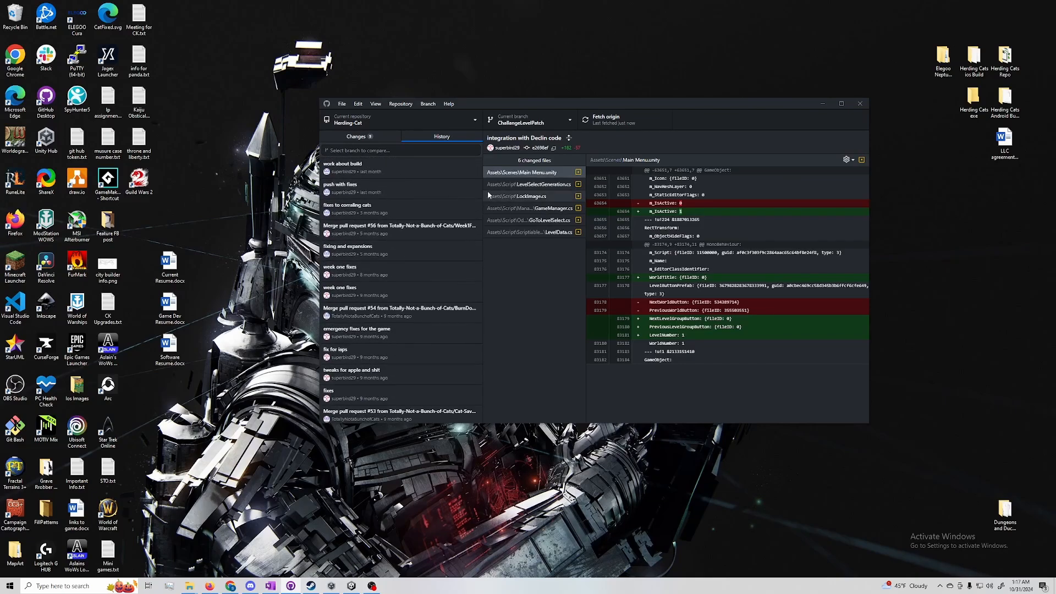
drag(480, 188, 486, 424)
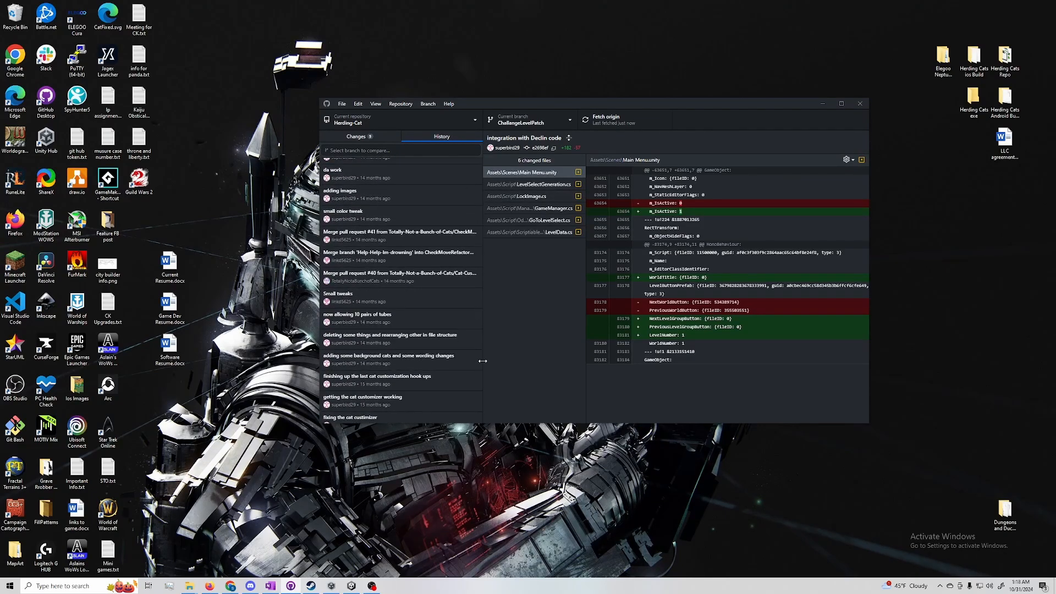
scroll(401, 275, up, 5)
click(358, 136)
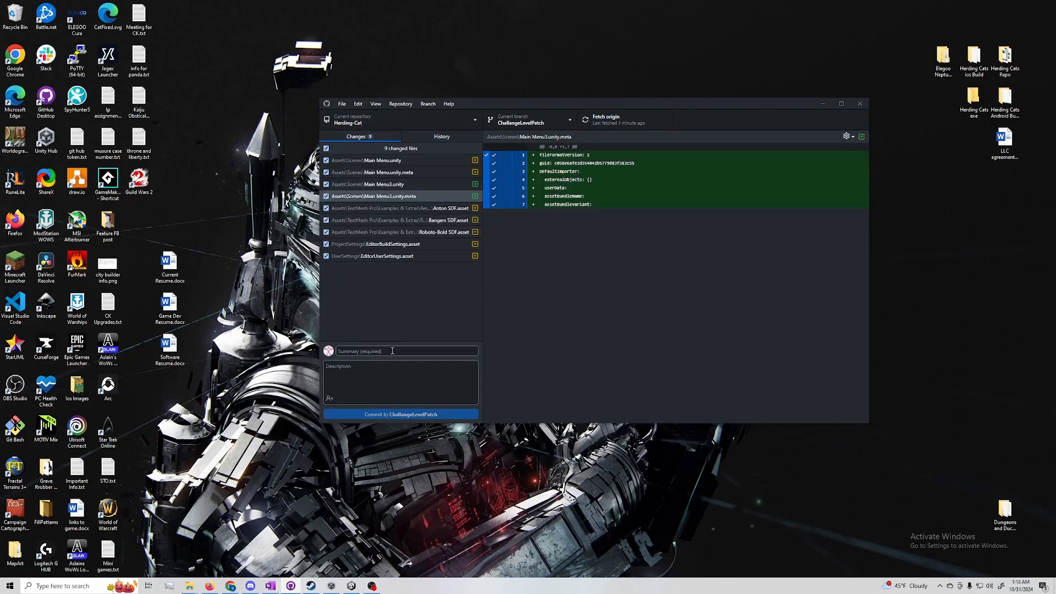
Step: Go through the changed files from EditorUserSettings.asset up to Main Menu.unity.meta and inspect their diffs
click(384, 376)
click(438, 257)
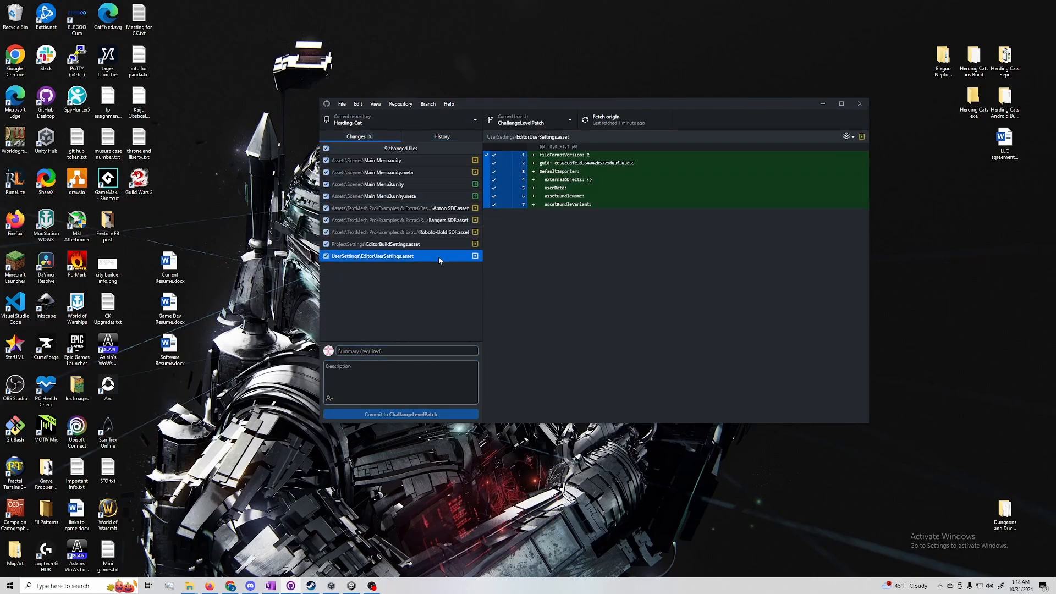
key(Up)
key(Up)
key(Up)
key(Up)
key(Up)
click(429, 172)
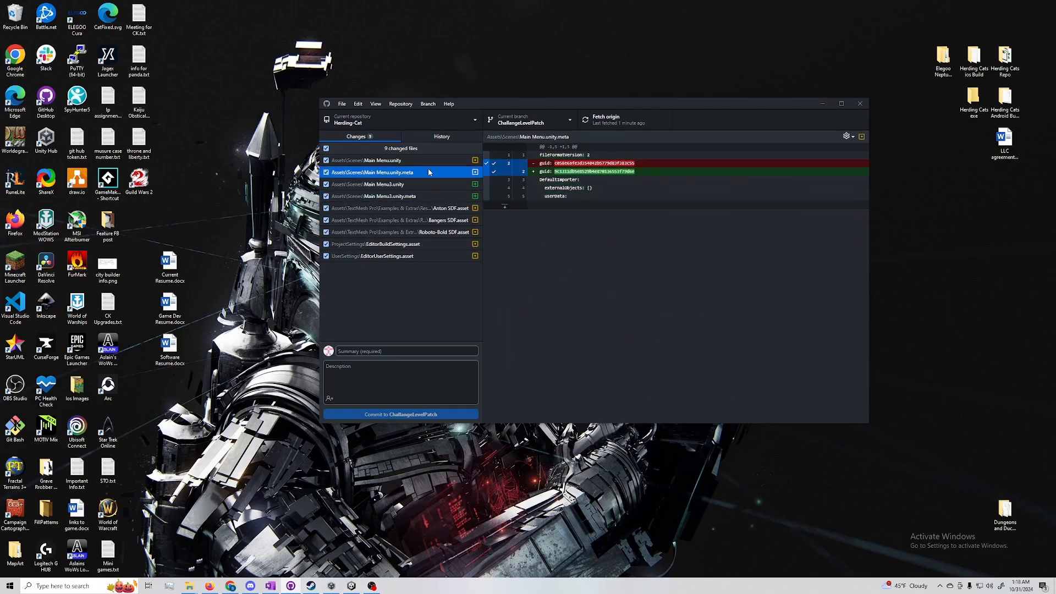
Step: Enter a commit summary stating that it migrates the teammate's code, and go to the commit description
click(401, 350)
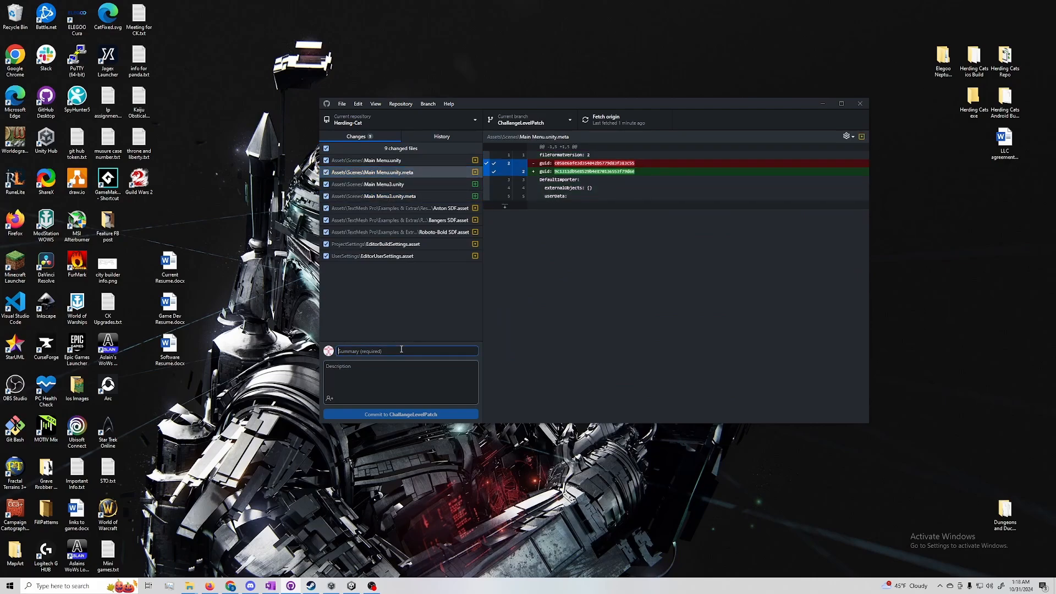
text(migrates )
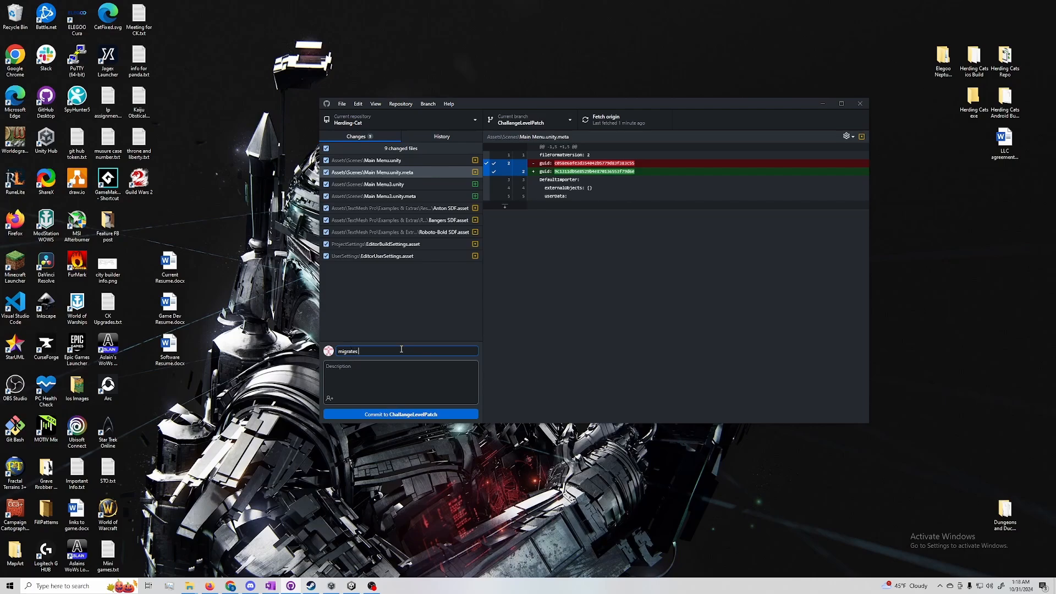
text(declins code)
click(426, 366)
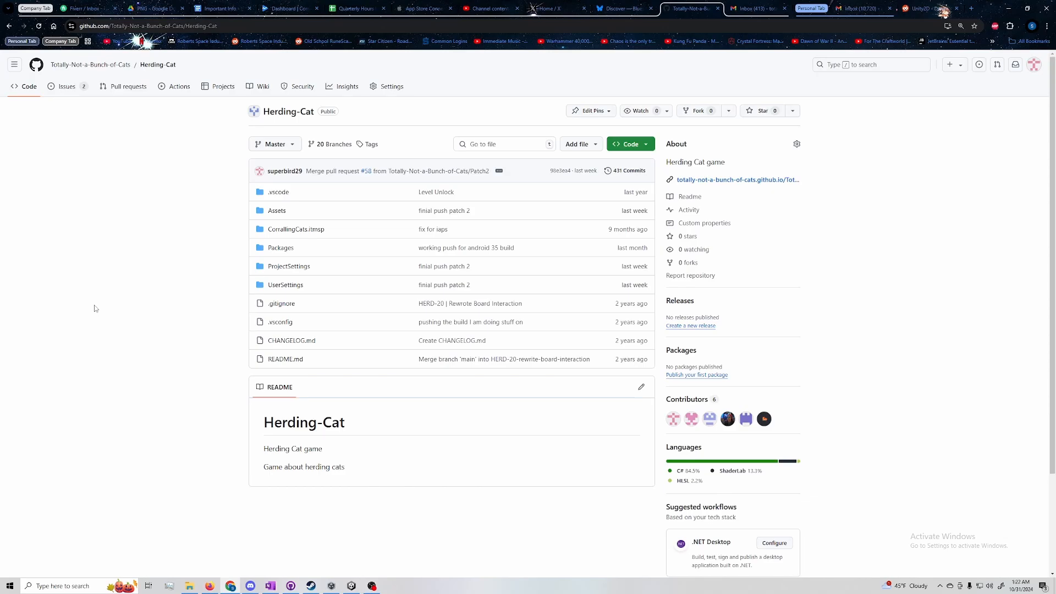
Step: In the browser, view the Herding-Cat repository's activity insights on GitHub and return to its code page
click(352, 90)
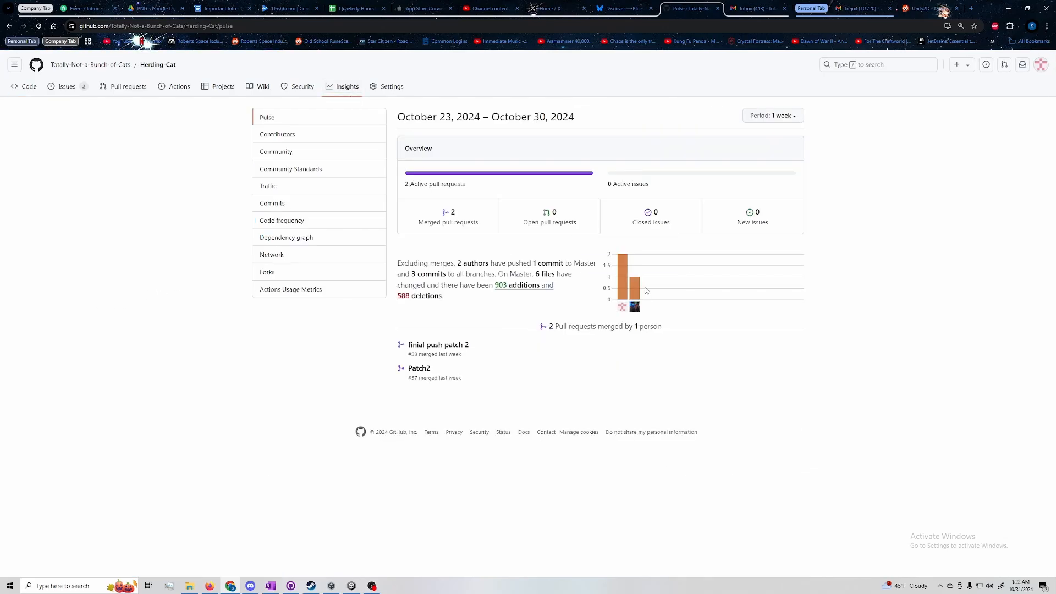
click(22, 94)
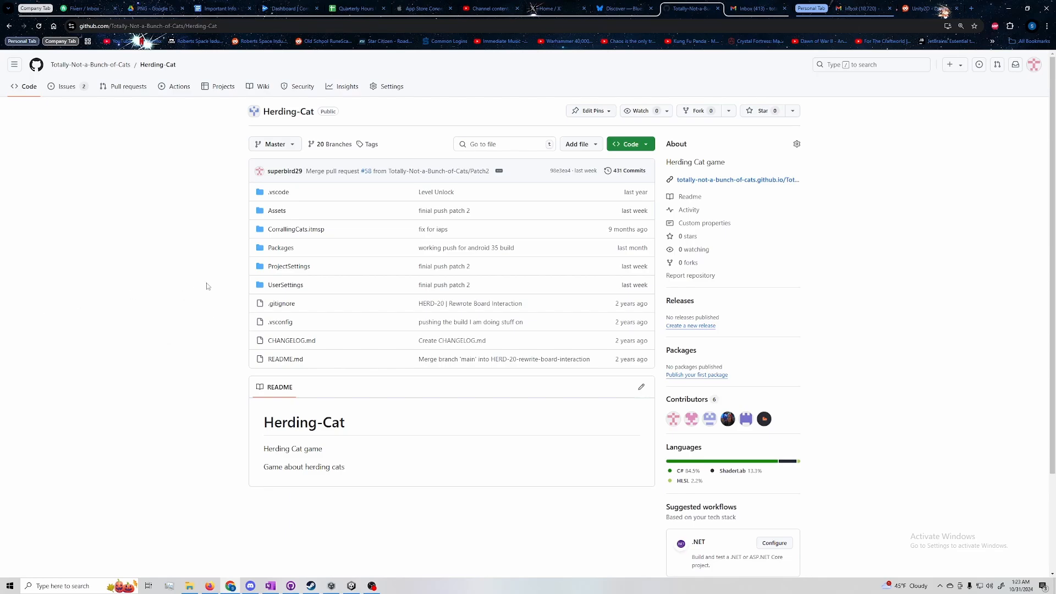
click(279, 144)
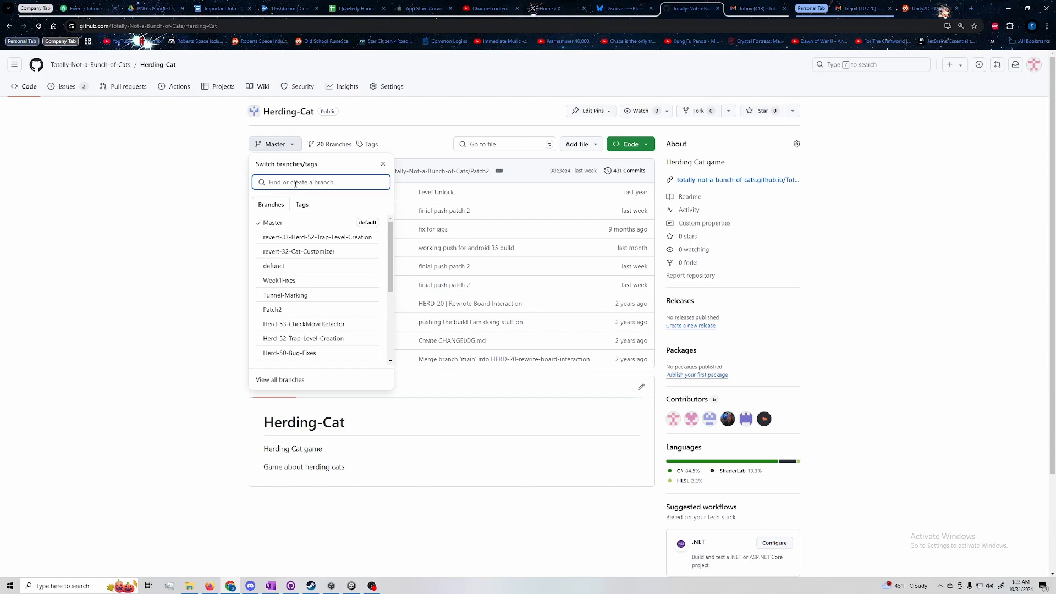
text(Ui)
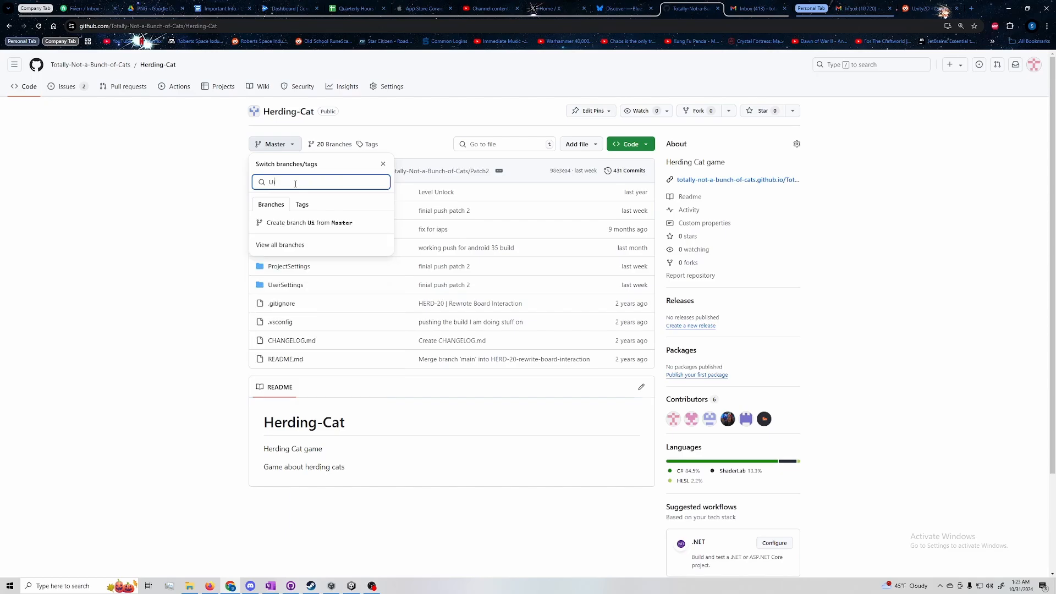
key(BackSpace)
key(BackSpace)
text(ui)
key(BackSpace)
key(BackSpace)
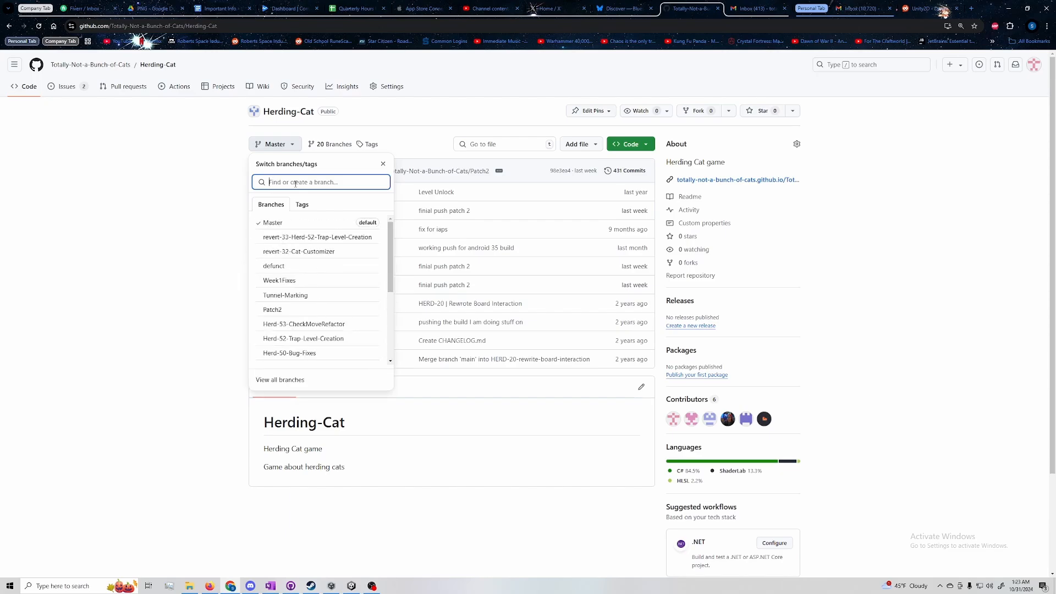
text(UI)
key(BackSpace)
key(BackSpace)
text(UI)
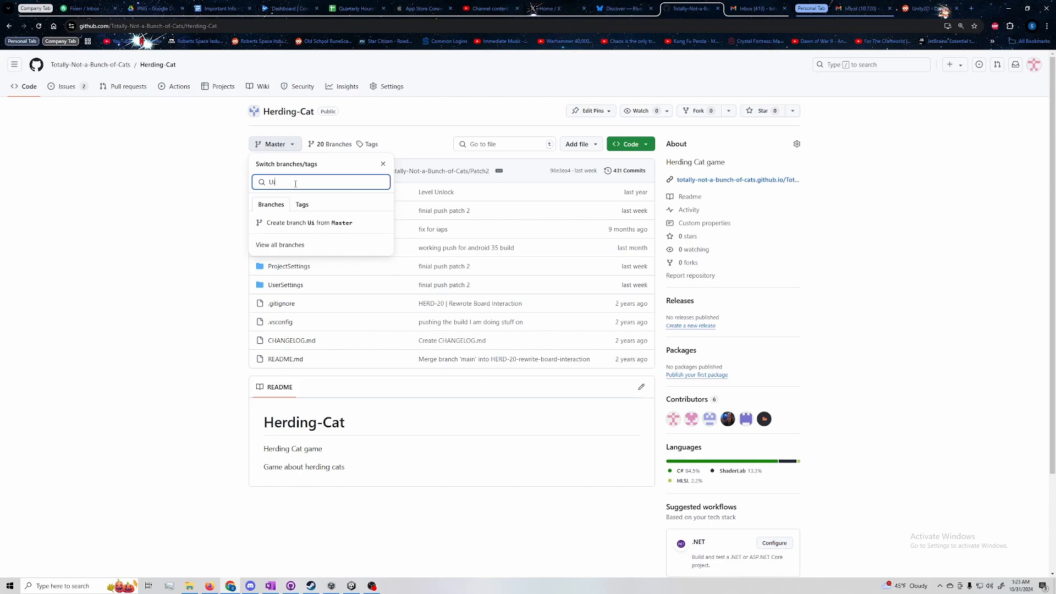
text( Upgrade)
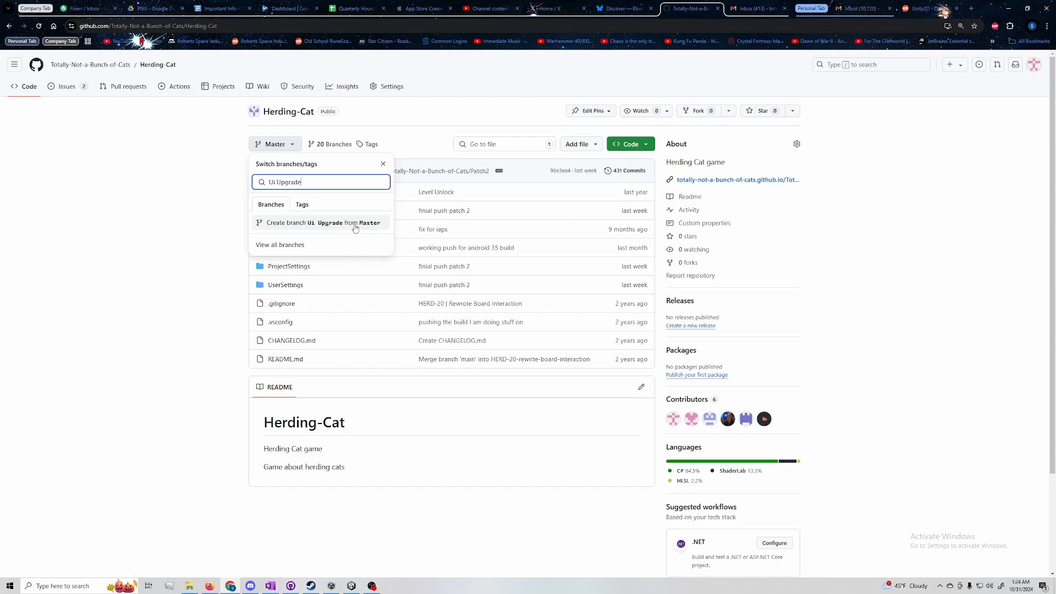
click(383, 164)
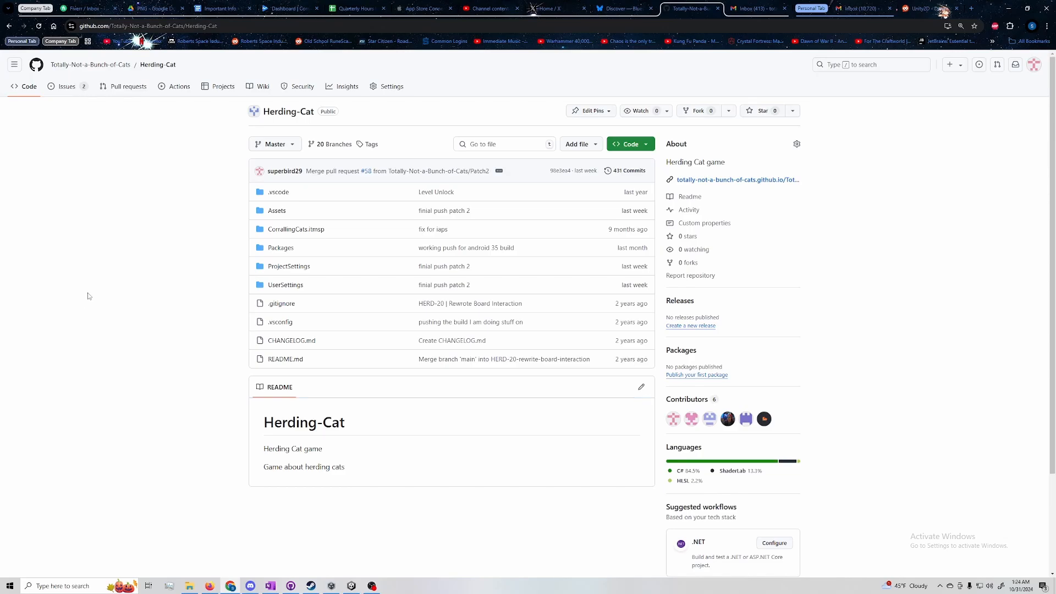
Step: Start a new branch protection rule in the repository's settings with the branch name pattern "Master"
click(381, 88)
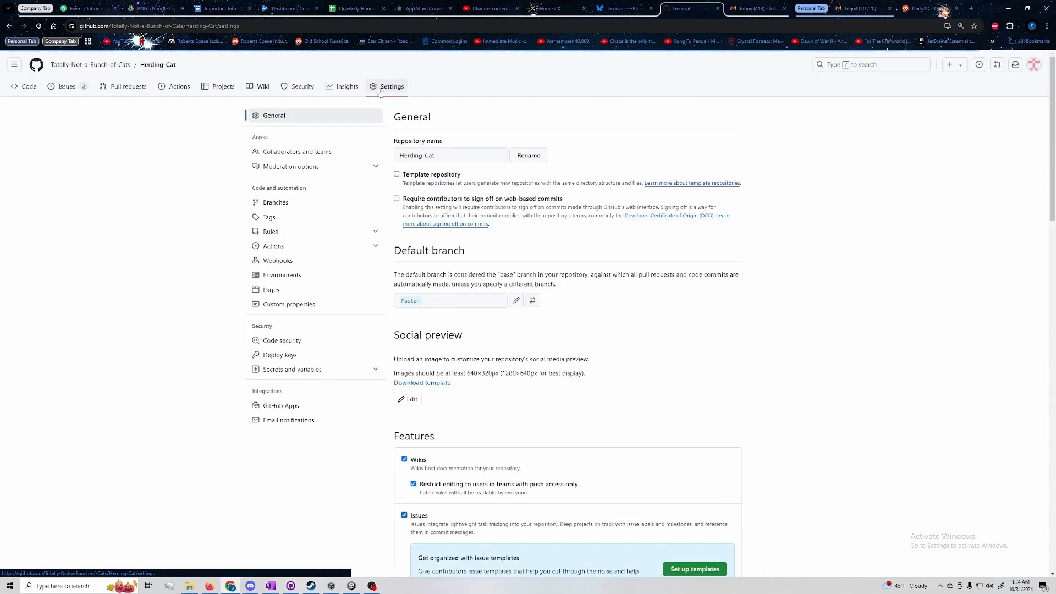
click(289, 209)
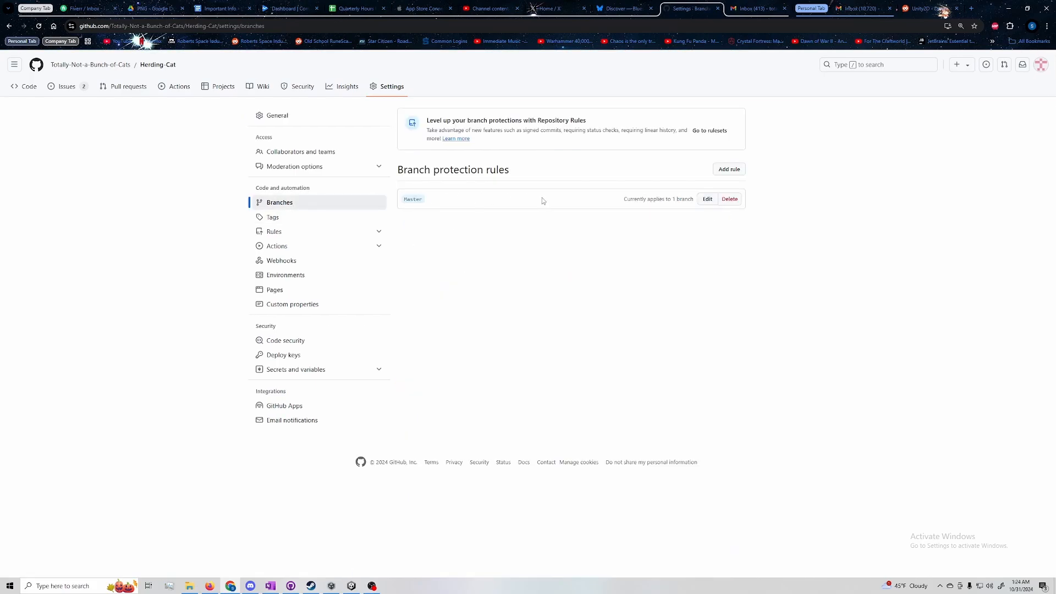
click(729, 172)
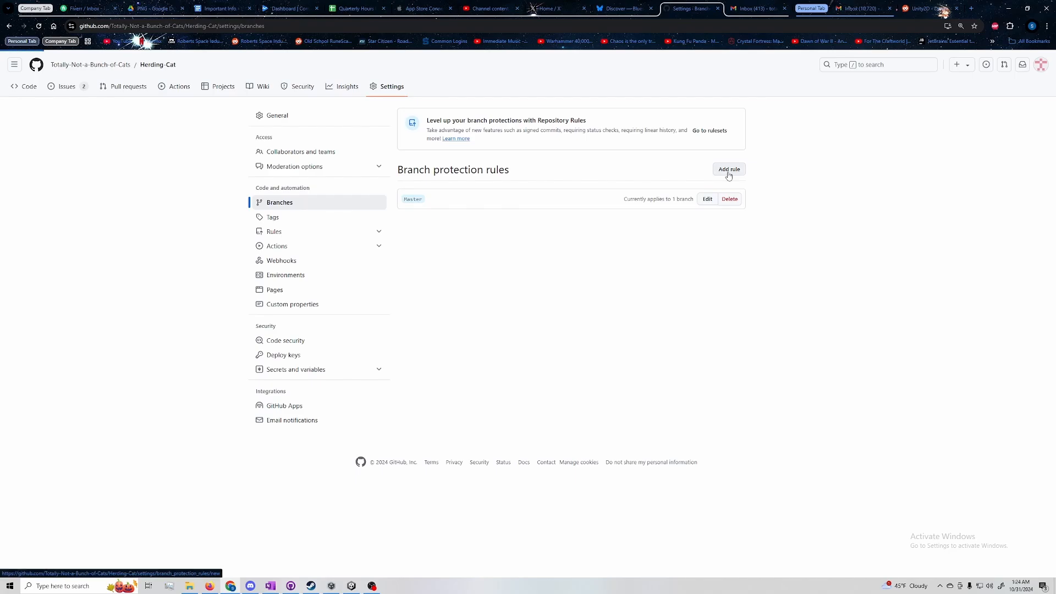
click(477, 179)
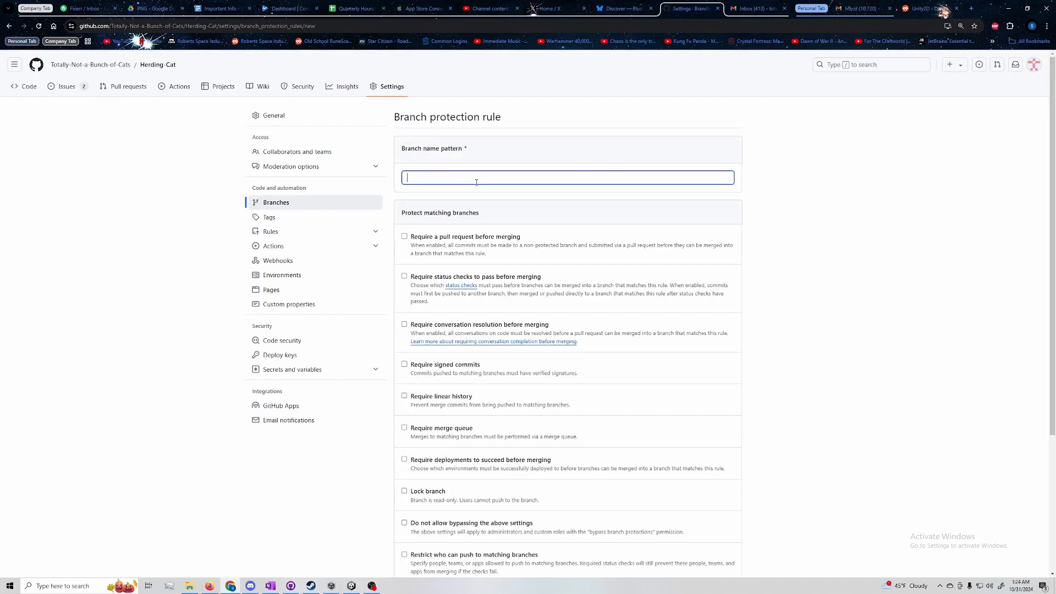
text(Master)
Step: Require a pull request before merging for the Master rule, with the approvals requirement turned off
scroll(416, 195, down, 1)
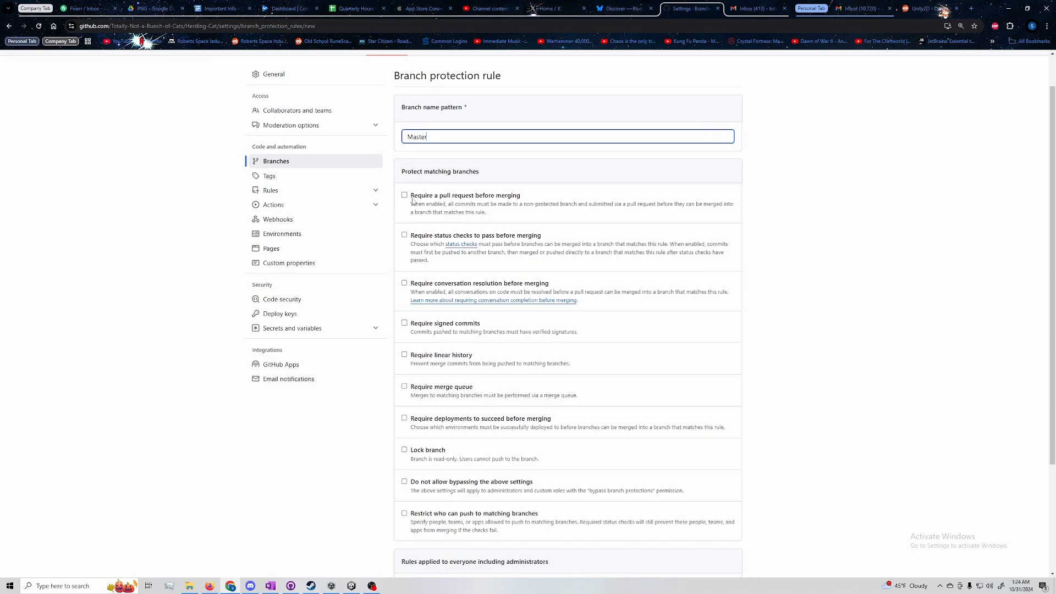
drag(412, 197, 521, 200)
click(521, 199)
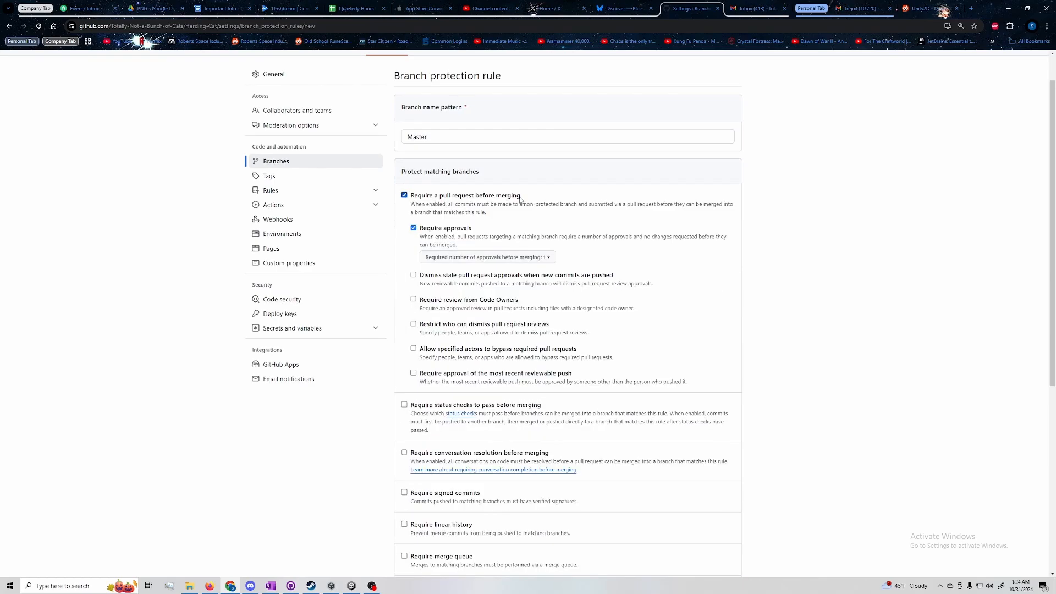
scroll(512, 216, down, 1)
click(512, 216)
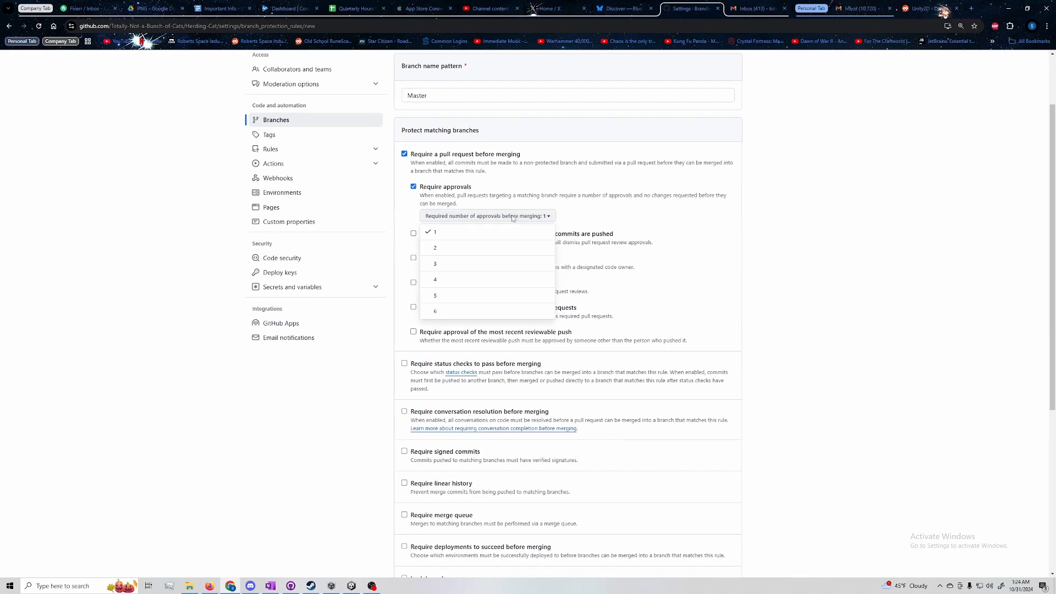
click(503, 190)
double_click(439, 189)
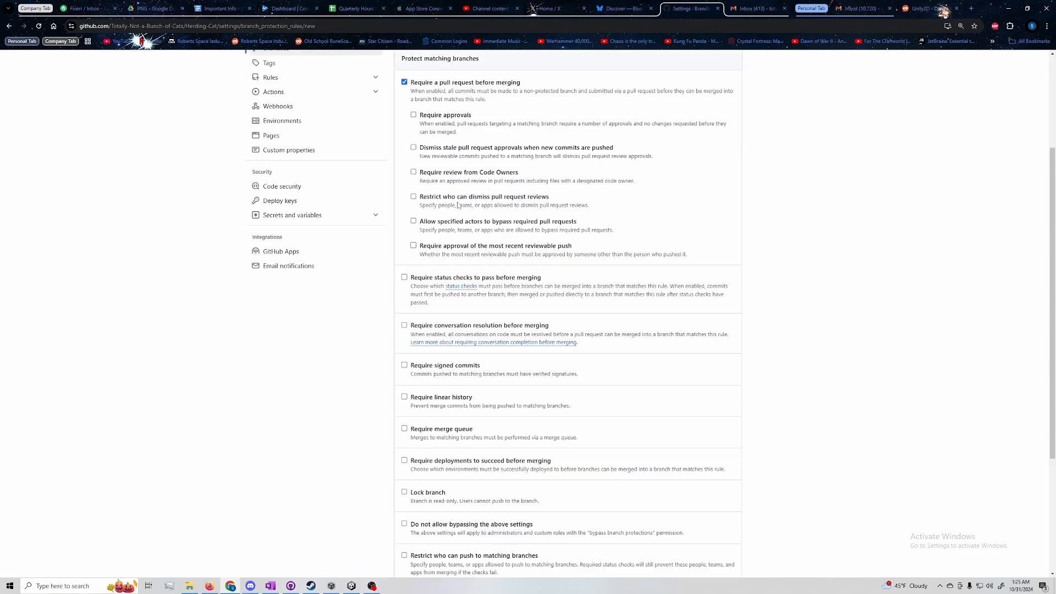
scroll(452, 204, up, 1)
drag(423, 176, 476, 176)
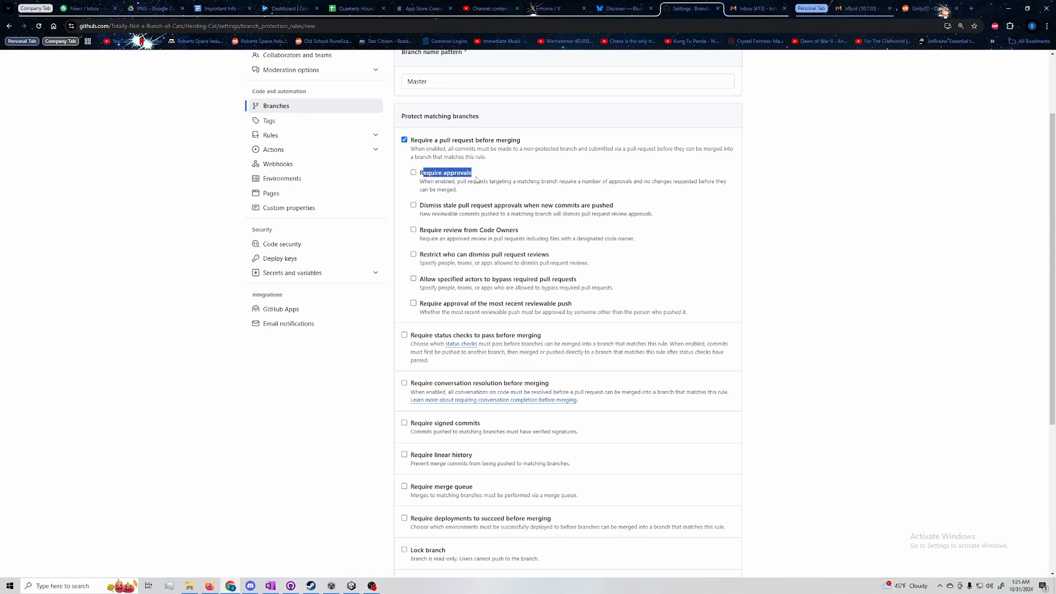
Step: Disallow bypassing the above settings and create the branch protection rule for Master
scroll(477, 182, down, 5)
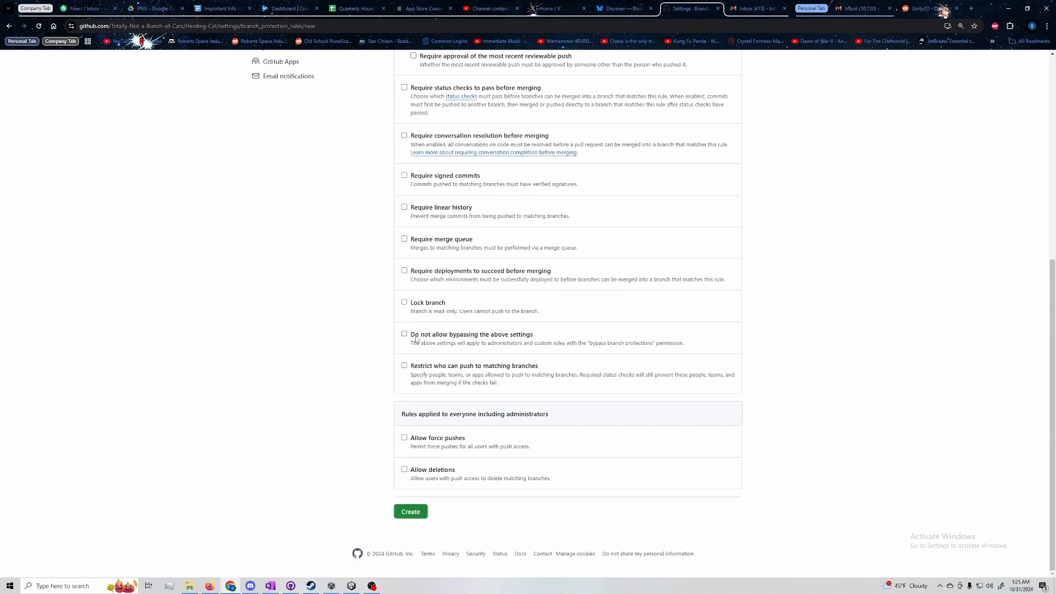
drag(417, 338, 525, 340)
click(524, 339)
scroll(491, 236, up, 5)
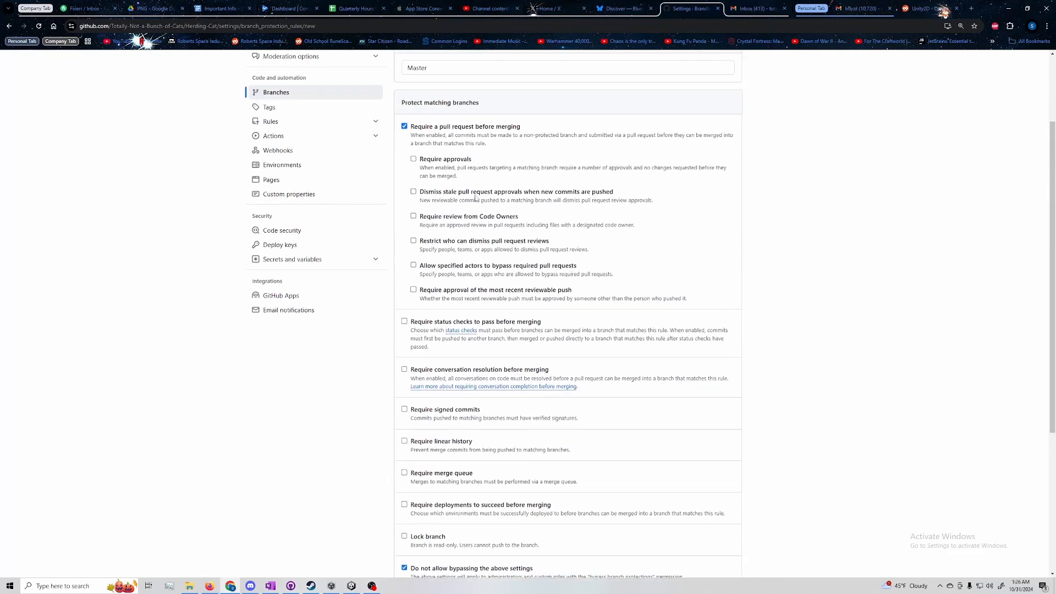
scroll(451, 177, down, 2)
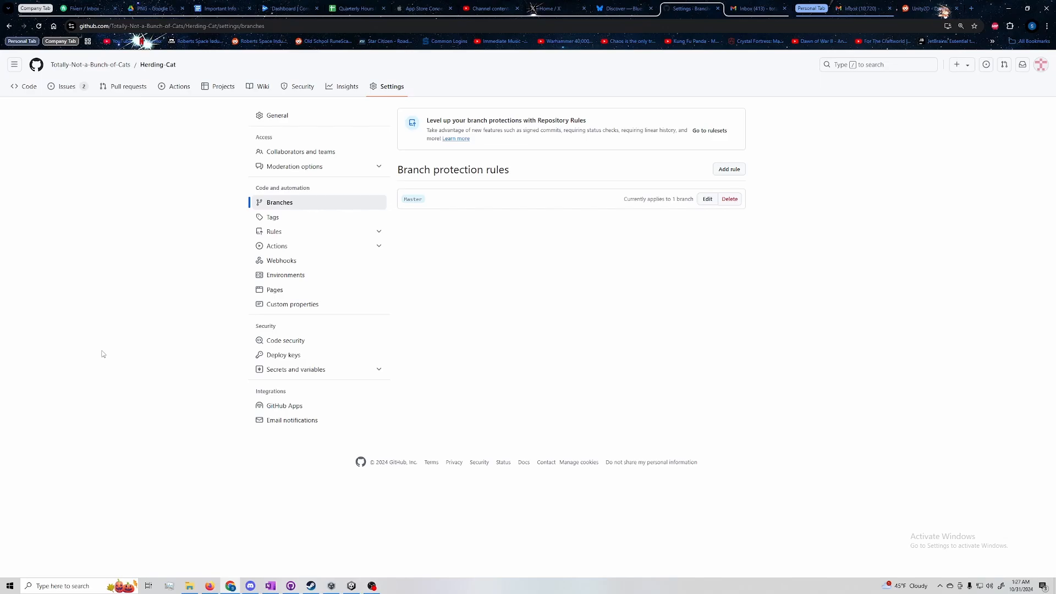
Step: Start a new pull request comparing the ChallangeLevelPatch branch against the Master base branch
click(125, 87)
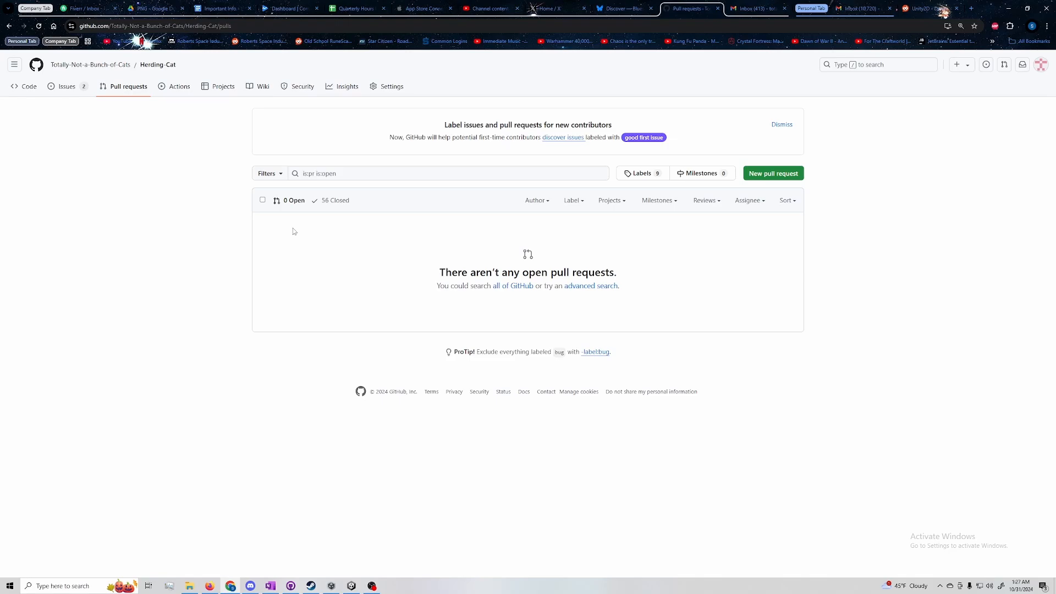
click(770, 177)
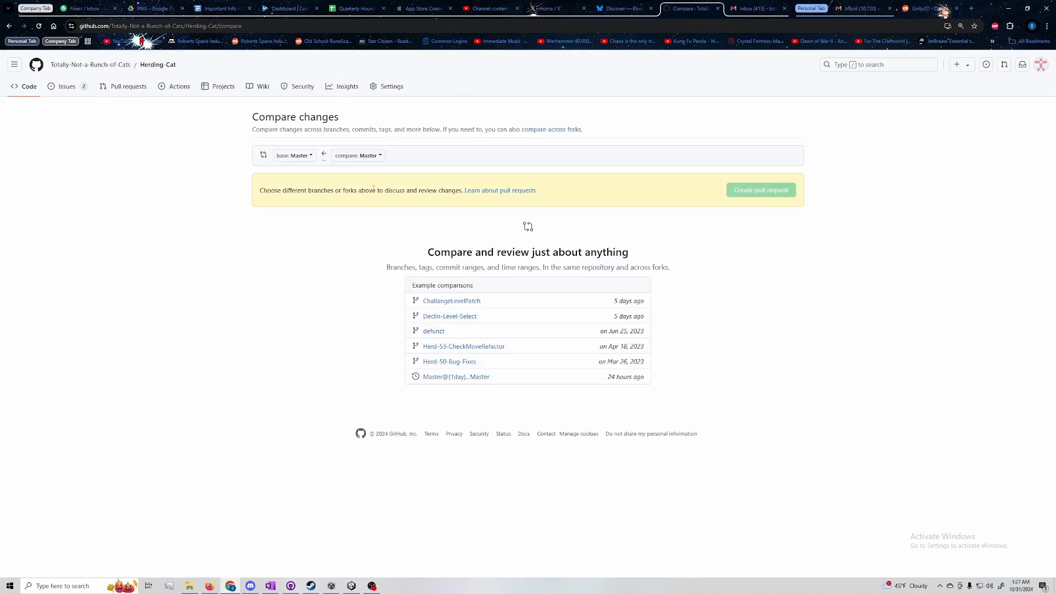
click(363, 157)
scroll(410, 313, down, 3)
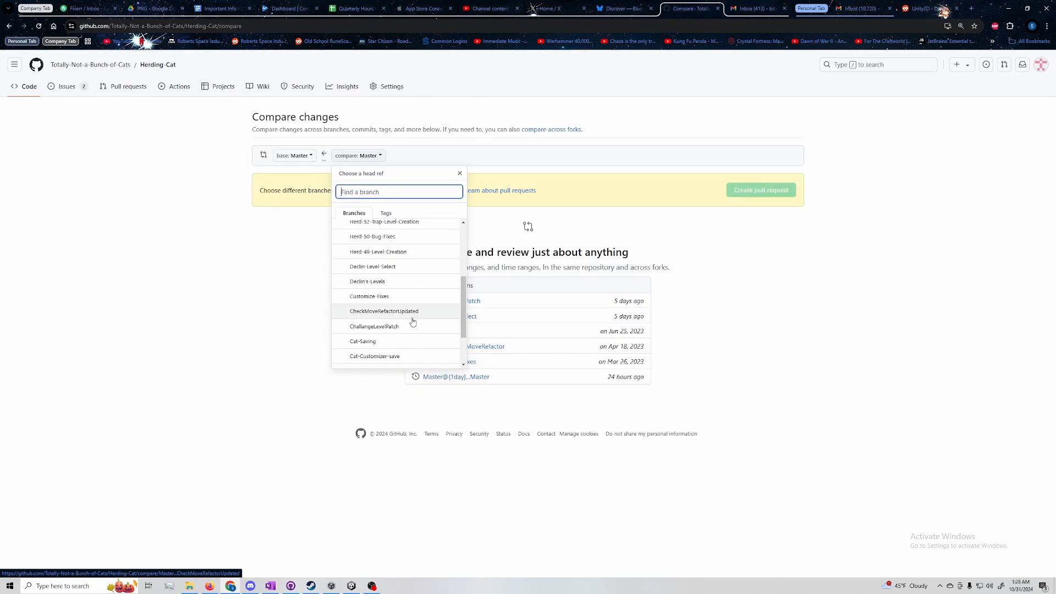
click(411, 327)
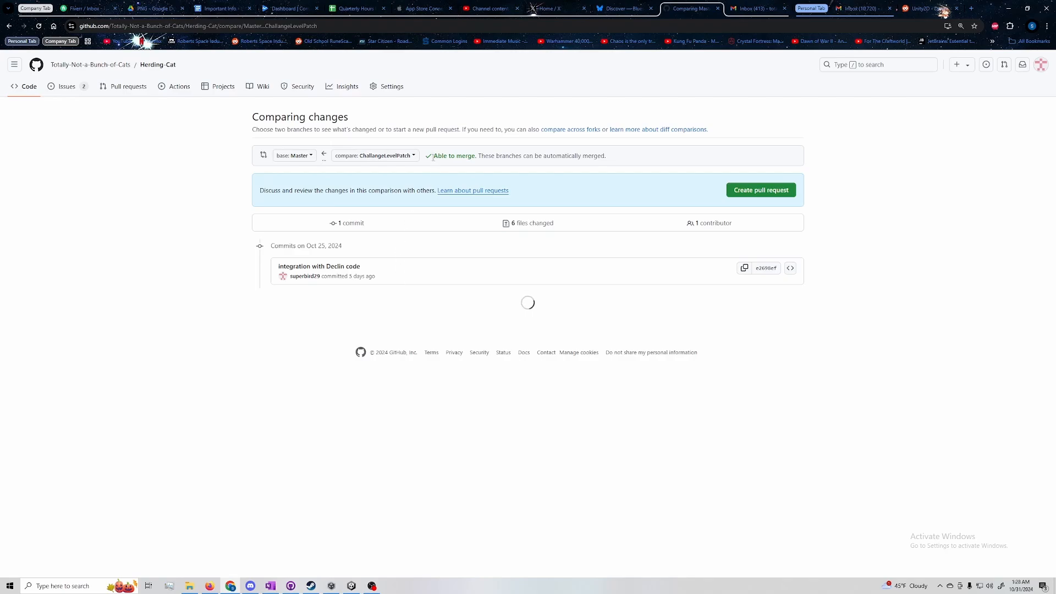
Step: Check the merge status of the ChallangeLevelPatch comparison and proceed to creating the pull request
drag(431, 157, 474, 156)
click(477, 157)
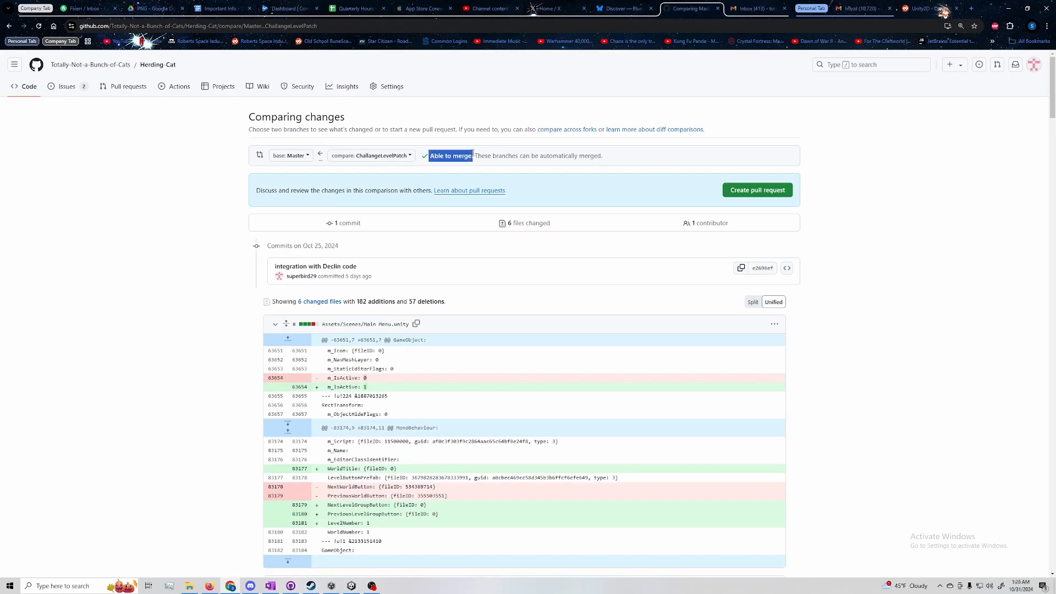
click(511, 164)
click(768, 191)
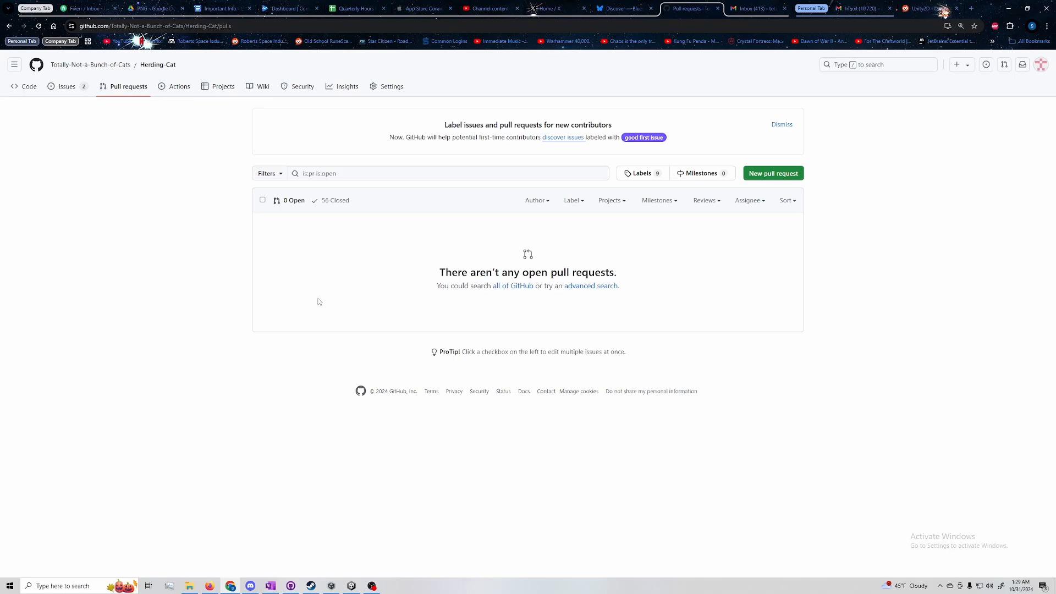
Step: Switch to GitHub Desktop and look through the Herding-Cat repository's branch list
click(1009, 8)
drag(639, 108, 574, 101)
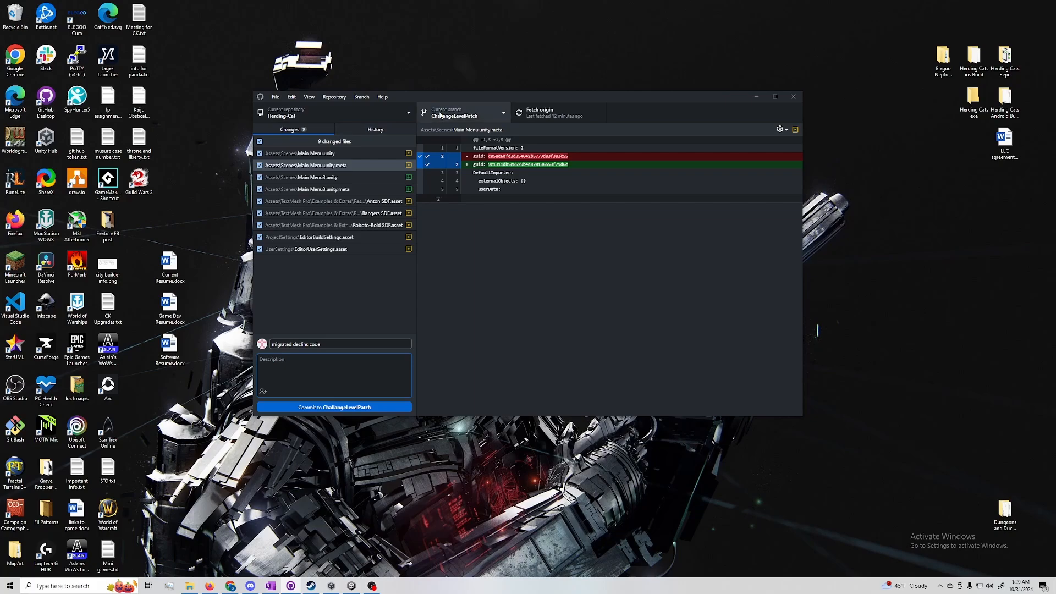
click(463, 116)
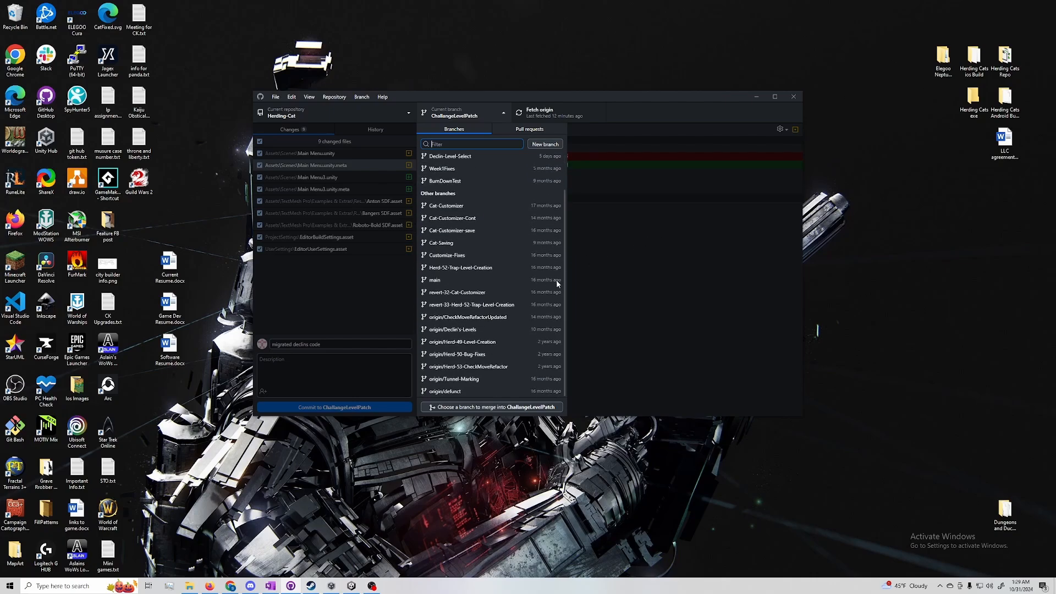
click(650, 269)
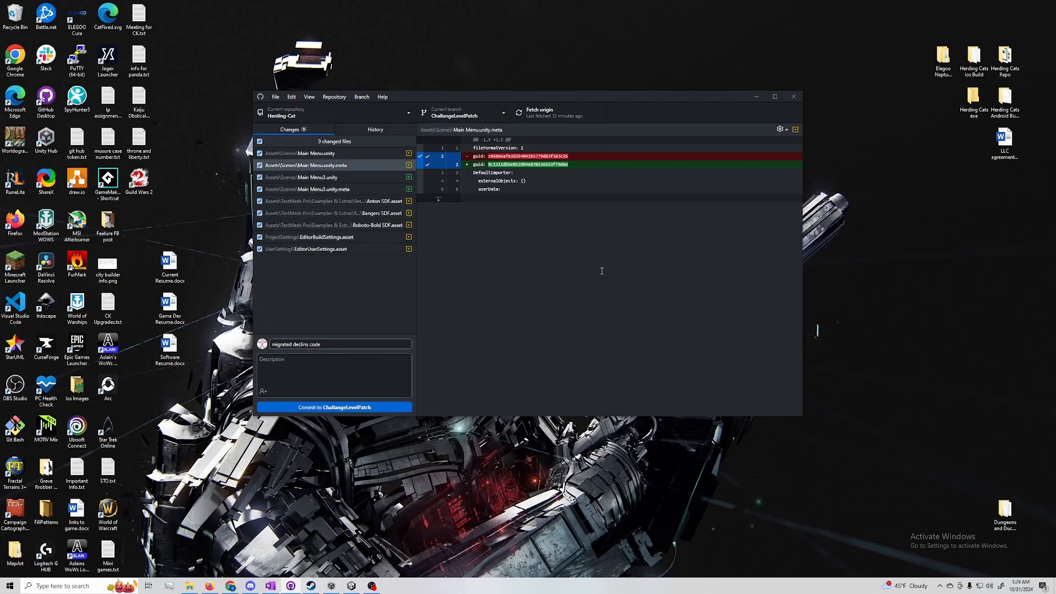
Step: Fetch the latest state from origin and view the Herding-Cat branch list again
click(542, 112)
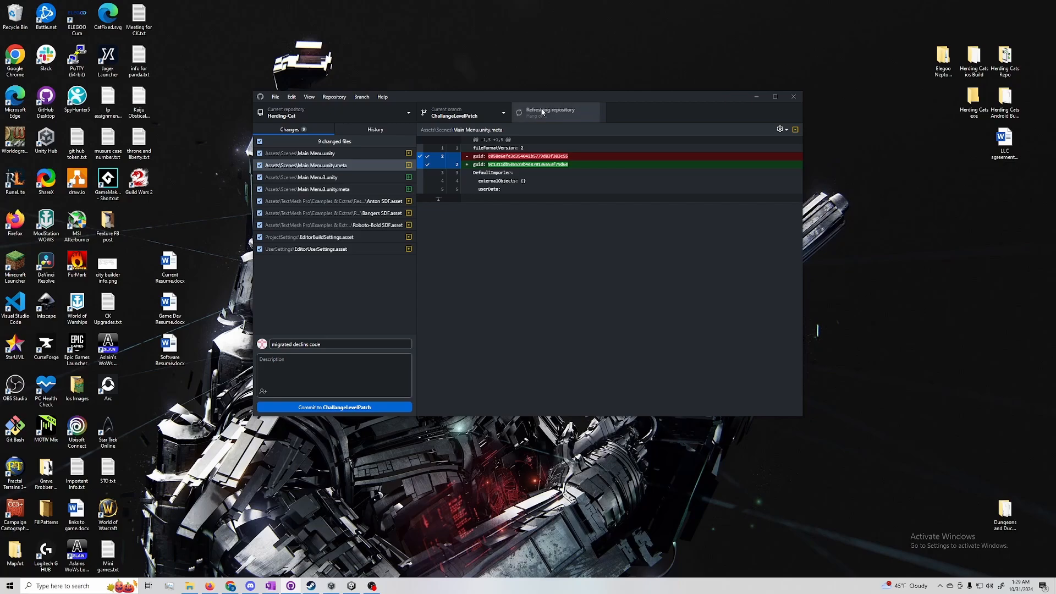
click(466, 115)
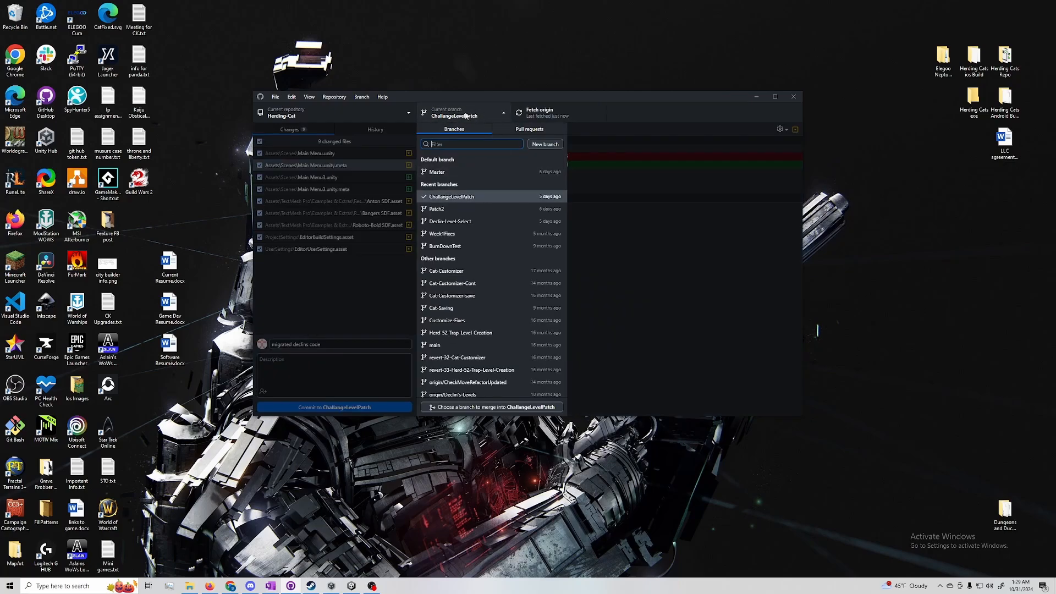
click(645, 242)
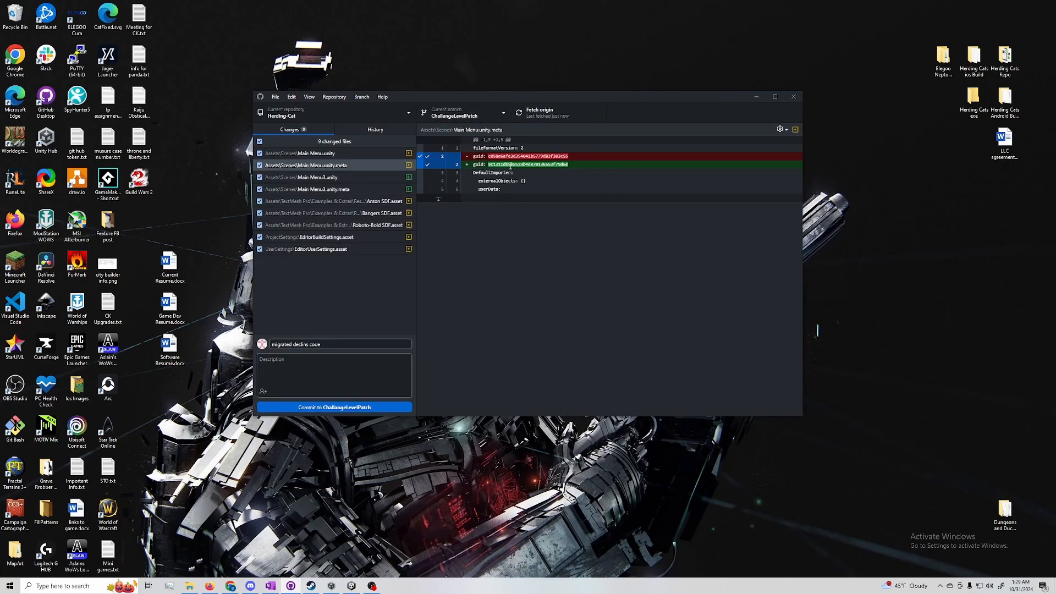
click(447, 114)
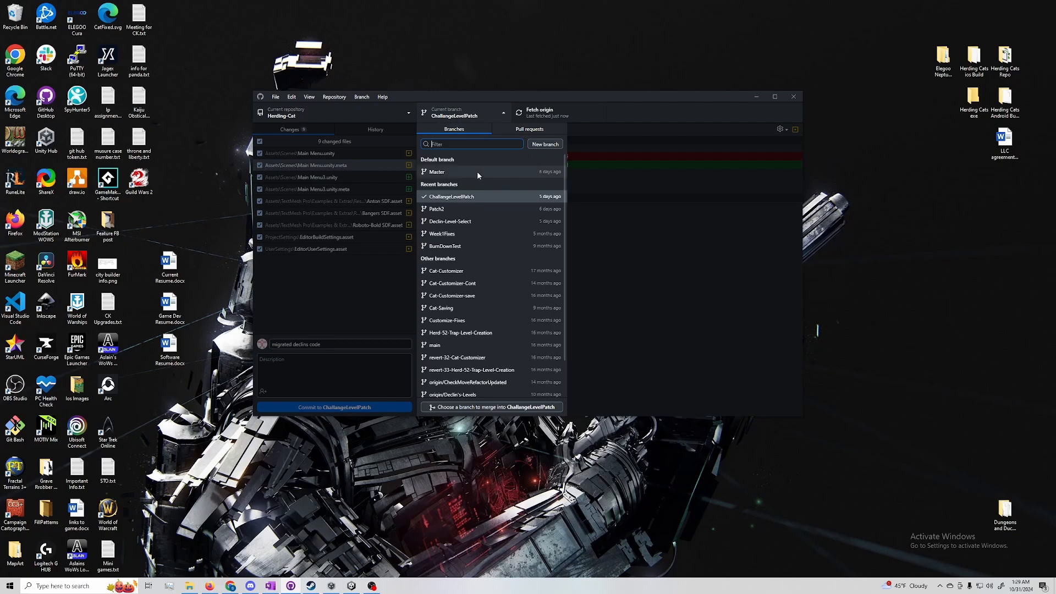